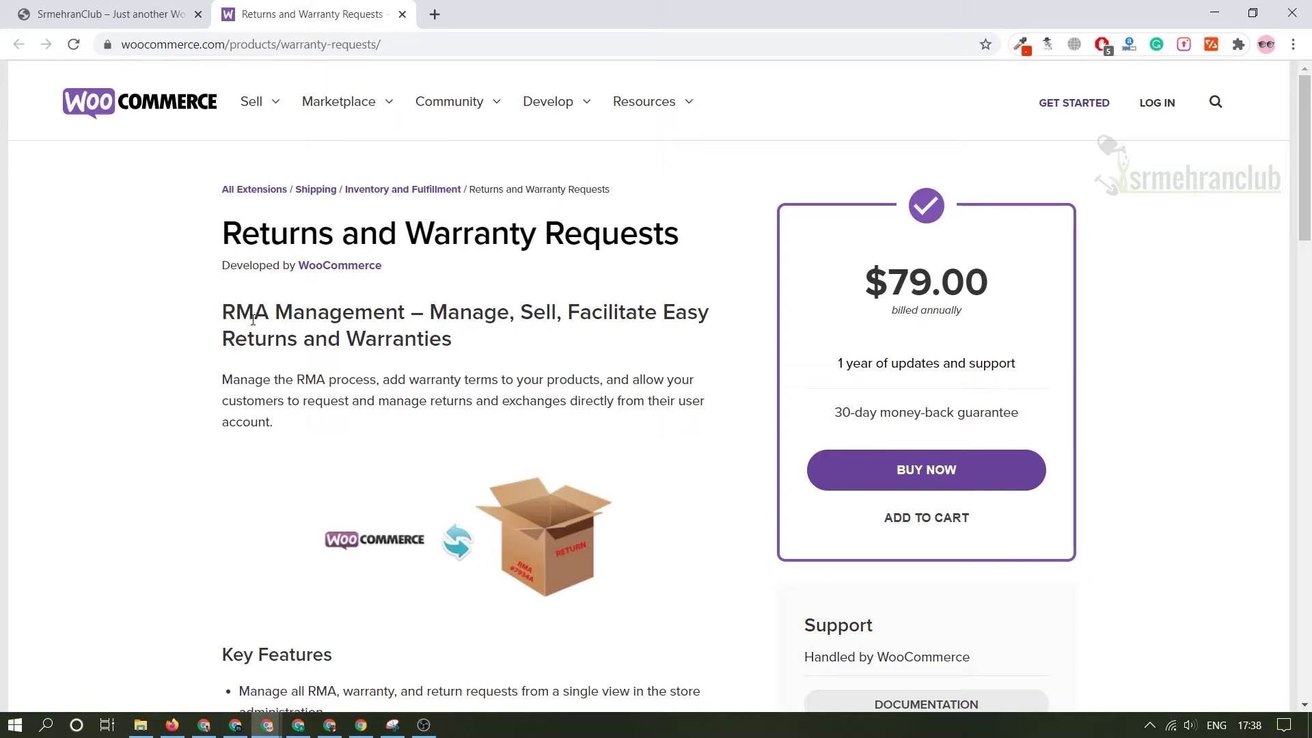
# Step: Review the Returns and Warranty Requests extension page ($79.00 yearly), then switch to the SrmehranClub storefront
pyautogui.scroll(-15, 342, 410)
pyautogui.scroll(14, 468, 415)
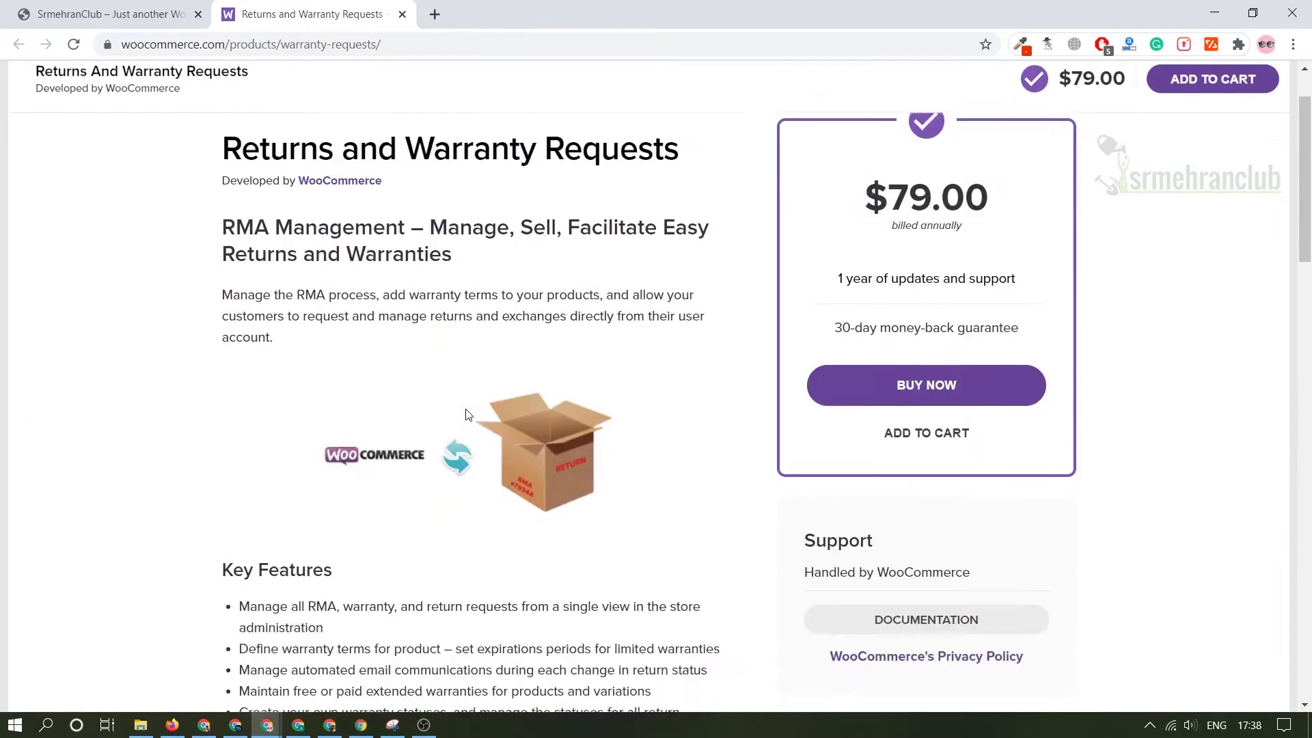
pyautogui.scroll(1, 468, 415)
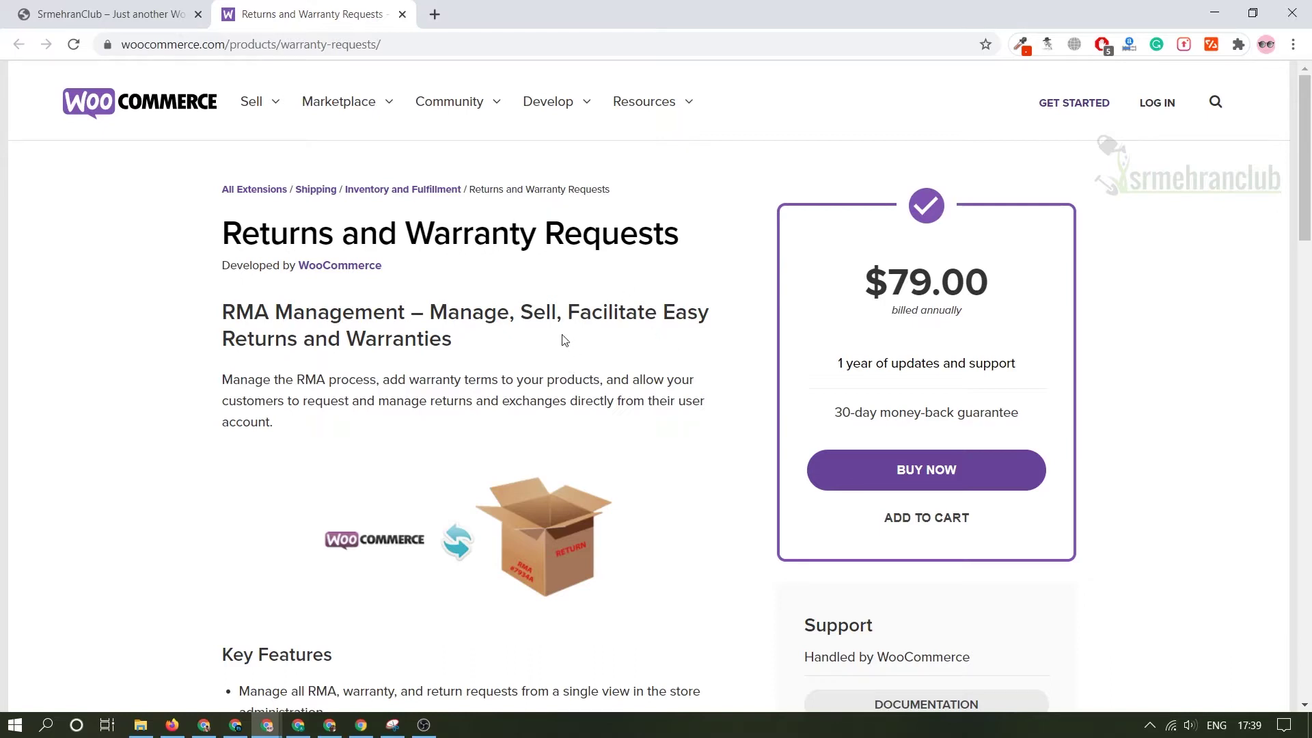
pyautogui.click(151, 6)
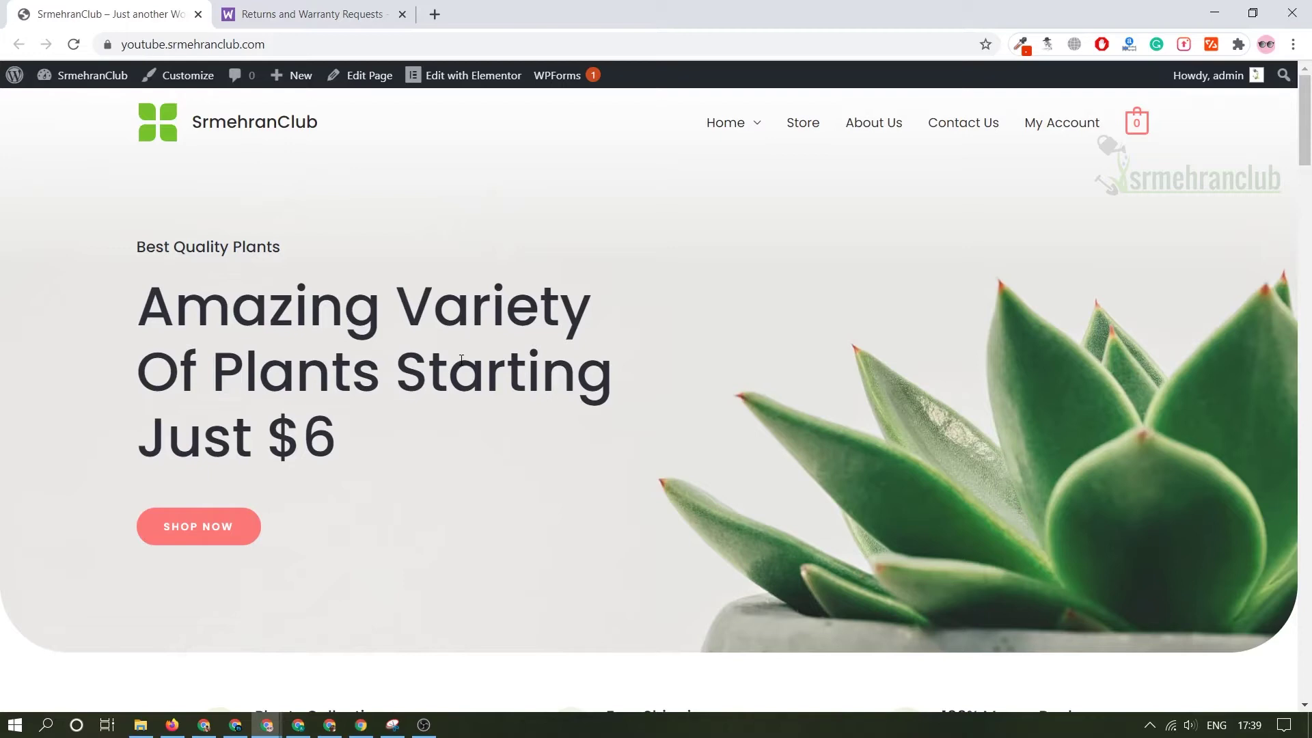
pyautogui.scroll(-10, 462, 358)
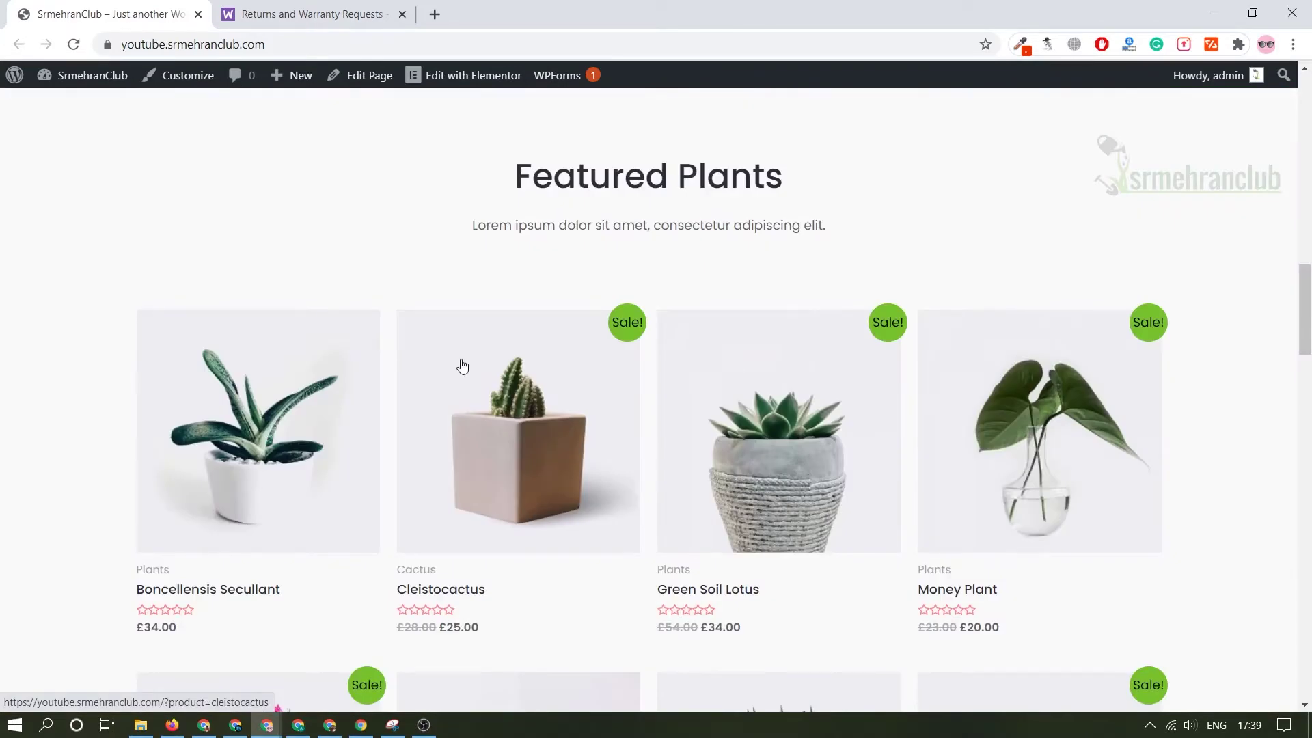
pyautogui.scroll(-15, 462, 367)
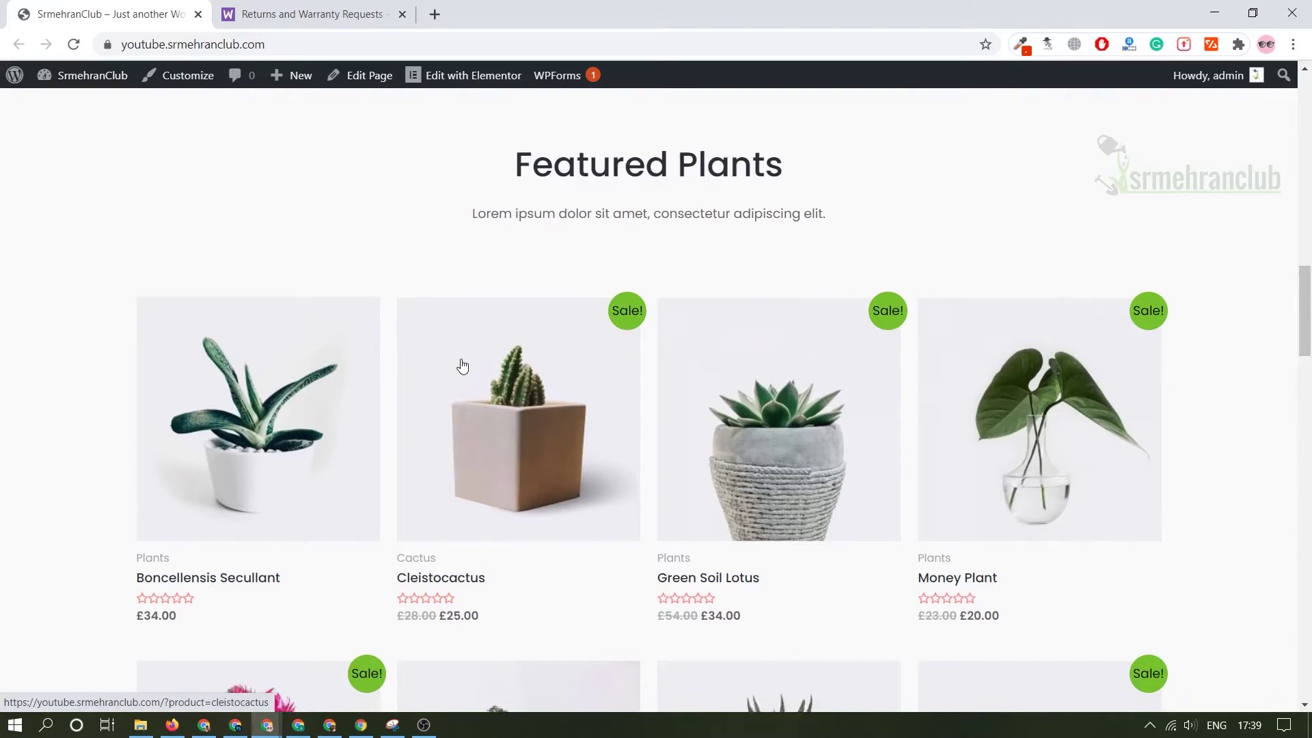
pyautogui.scroll(-10, 462, 365)
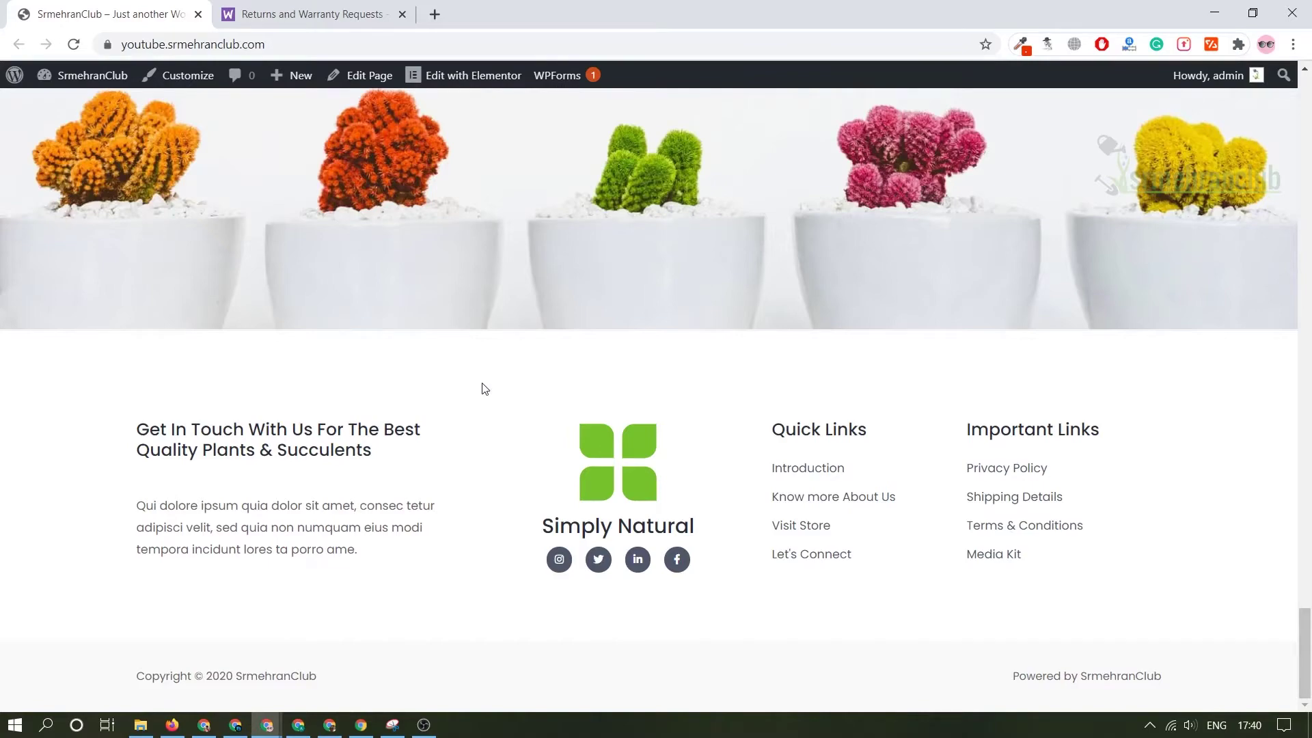
pyautogui.scroll(12, 654, 505)
pyautogui.scroll(6, 654, 505)
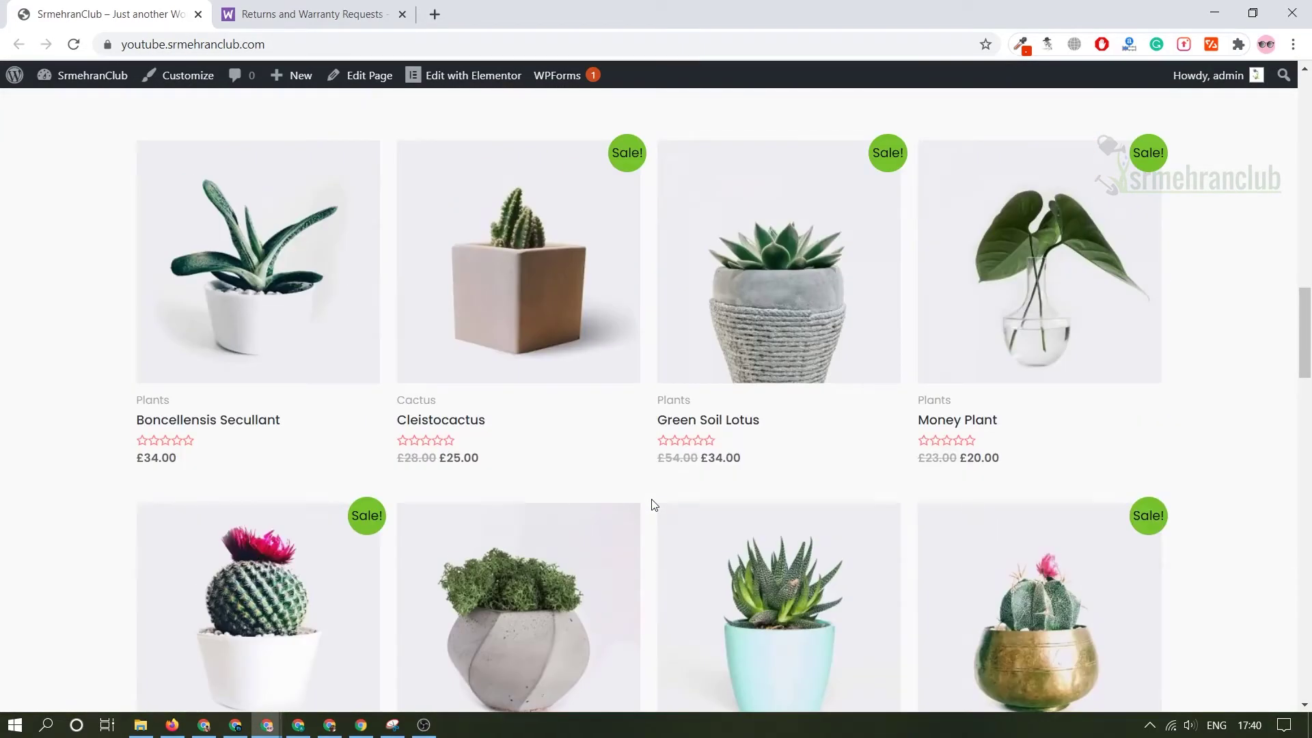
pyautogui.scroll(10, 654, 505)
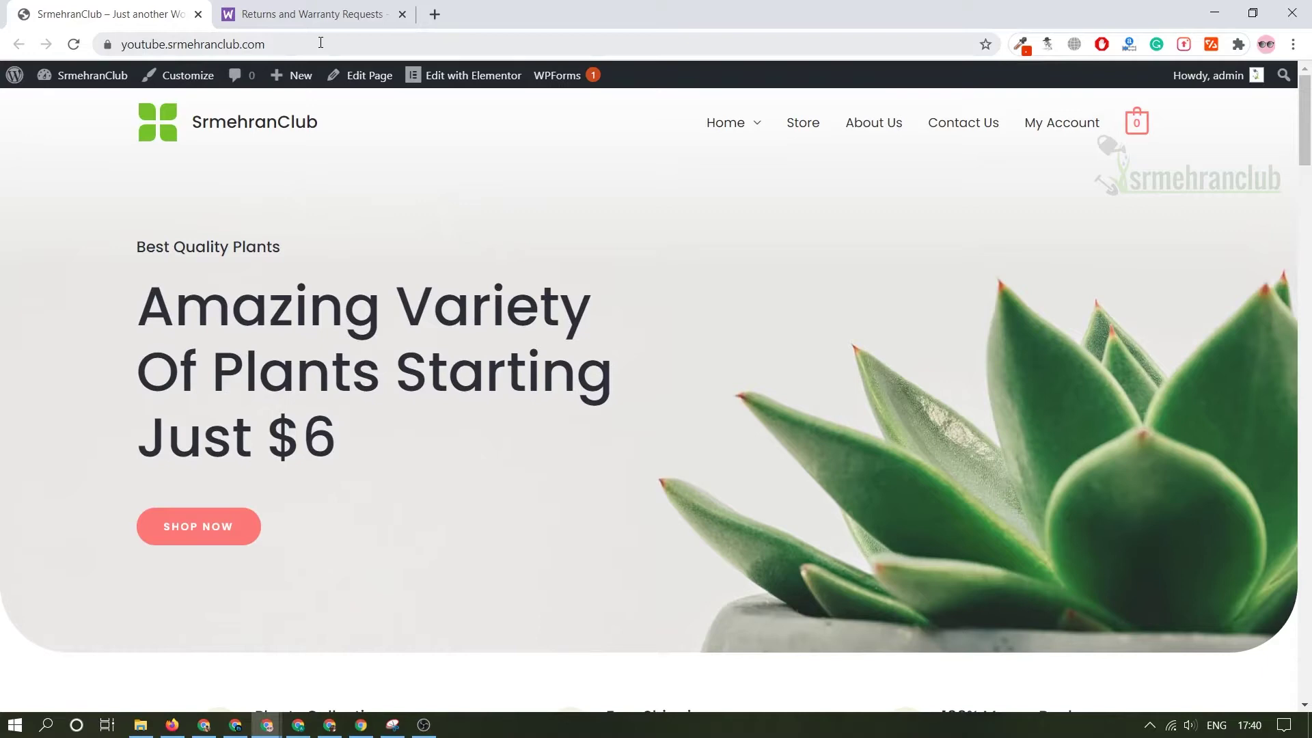
# Step: Load youtube.srmehranclub.com/wp-admin to reach the WordPress admin Dashboard
pyautogui.click(321, 43)
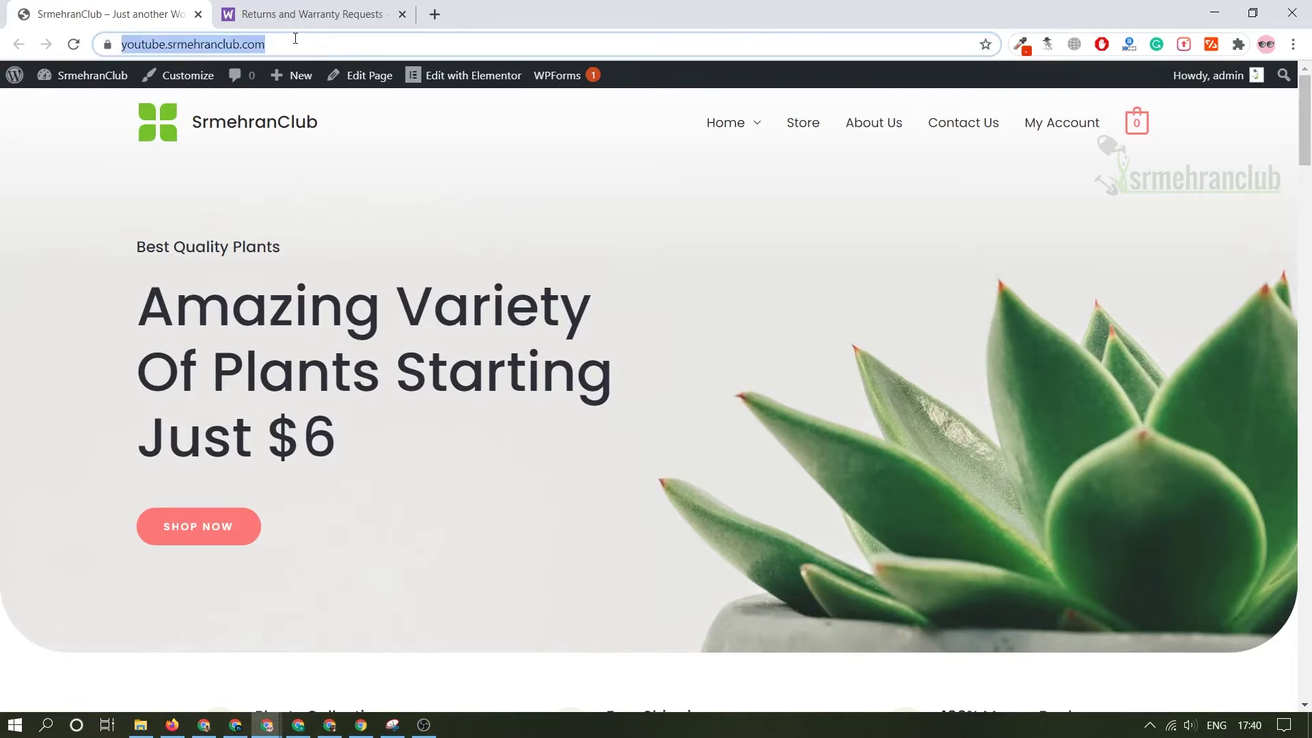
pyautogui.click(287, 40)
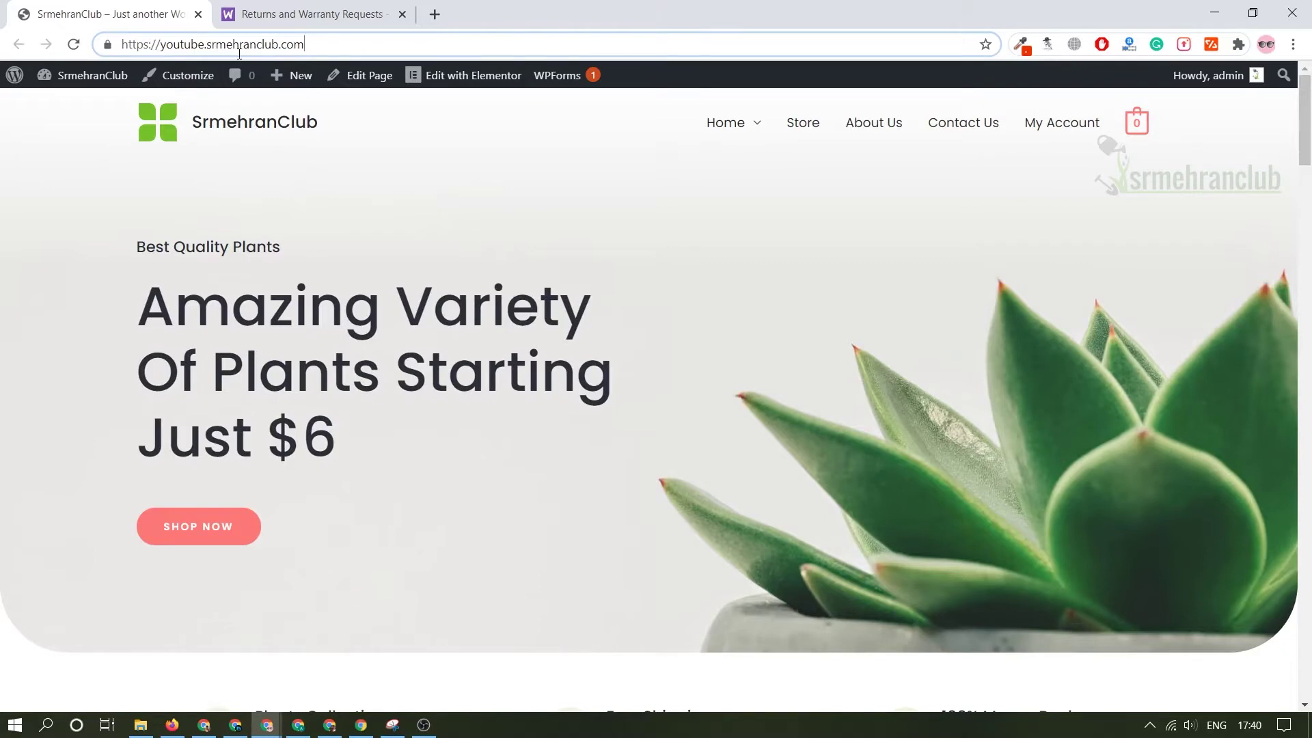
pyautogui.write('/')
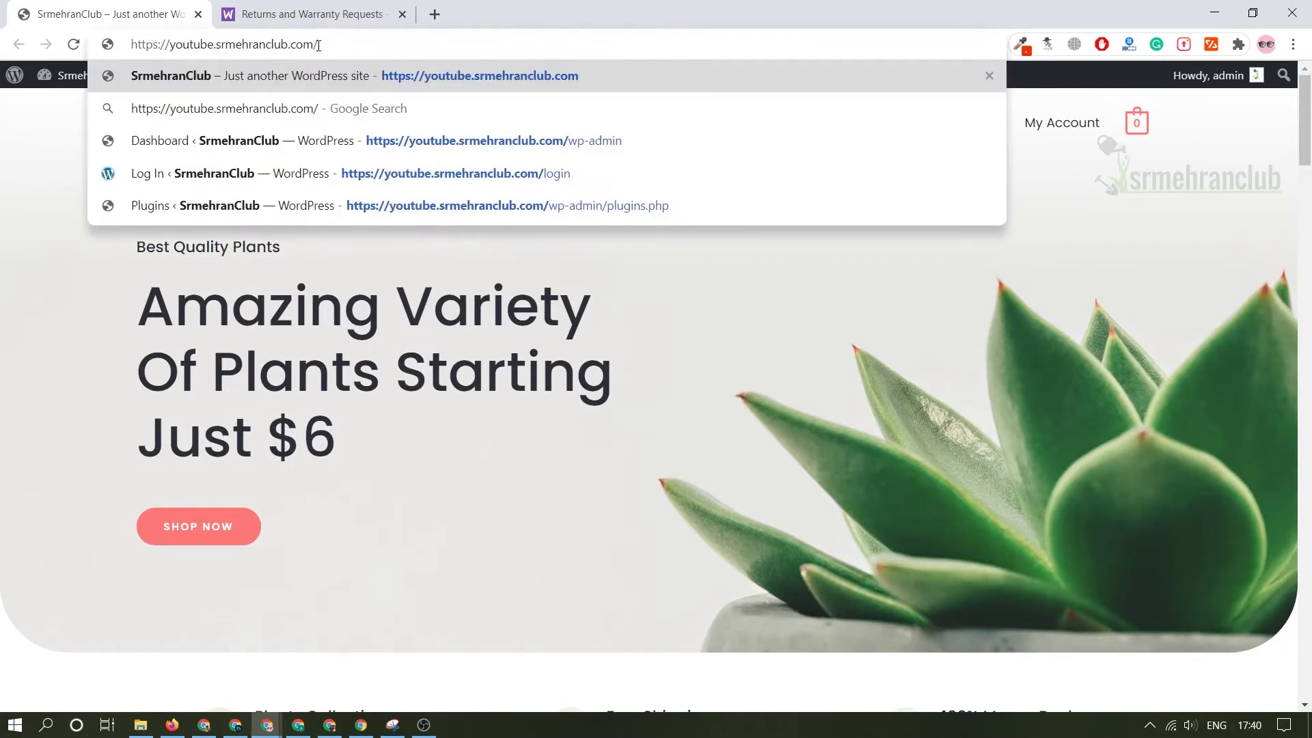
pyautogui.write('log')
pyautogui.press('BackSpace')
pyautogui.press('BackSpace')
pyautogui.press('BackSpace')
pyautogui.write('wp-')
pyautogui.press('Return')
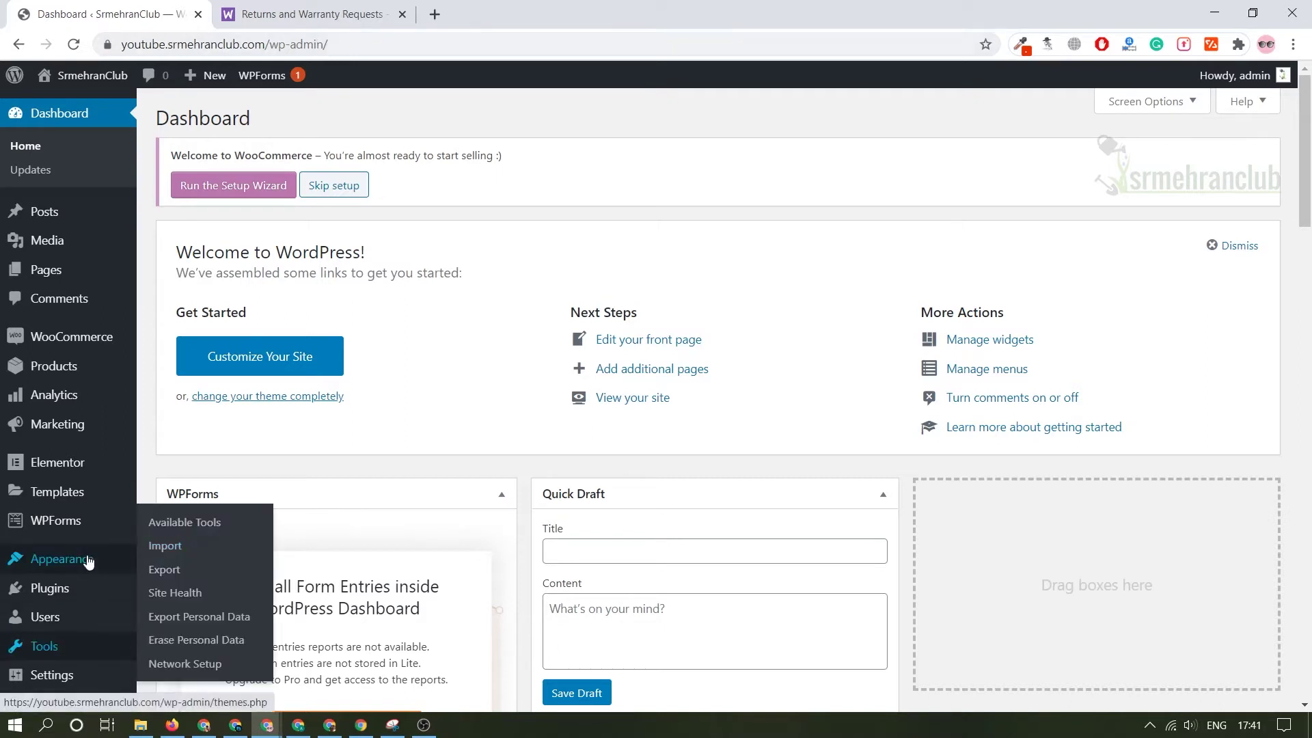
# Step: Look through the admin sidebar menus on the Dashboard, heading toward Plugins > Add New
pyautogui.moveTo(82, 559)
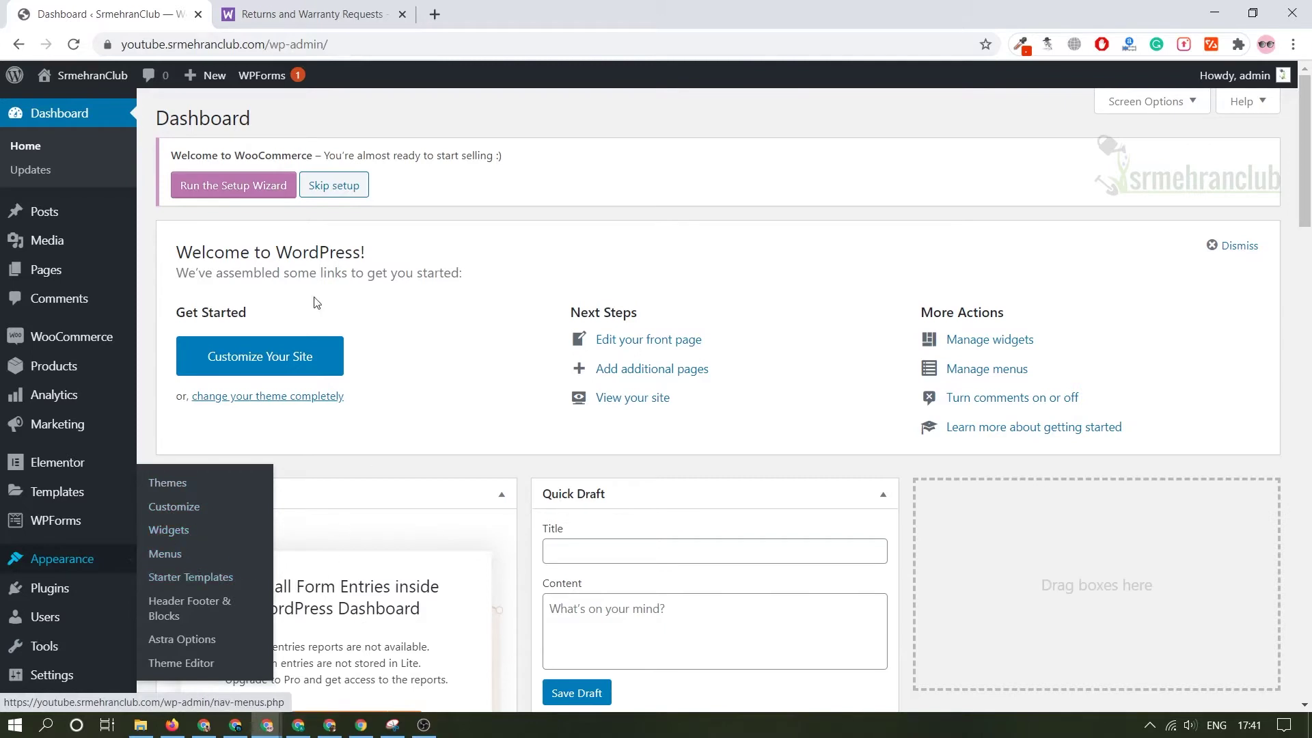
pyautogui.moveTo(68, 215)
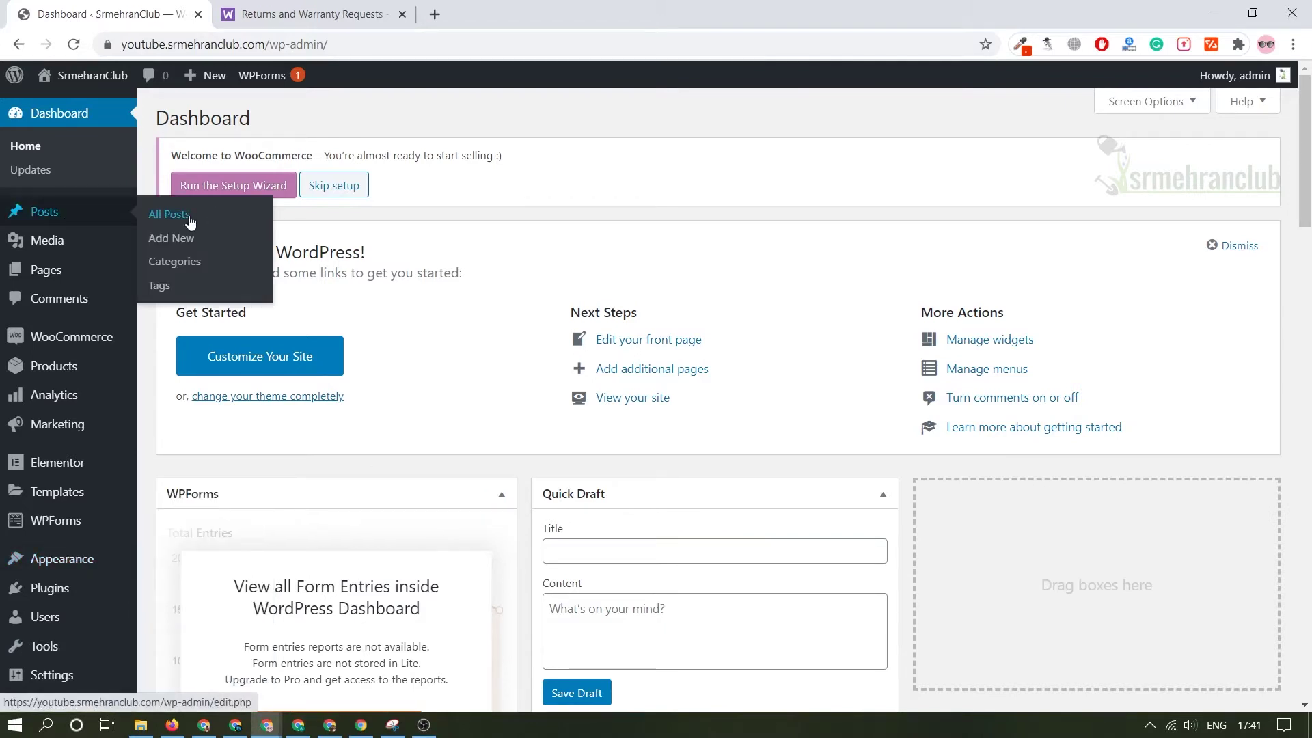
pyautogui.moveTo(103, 243)
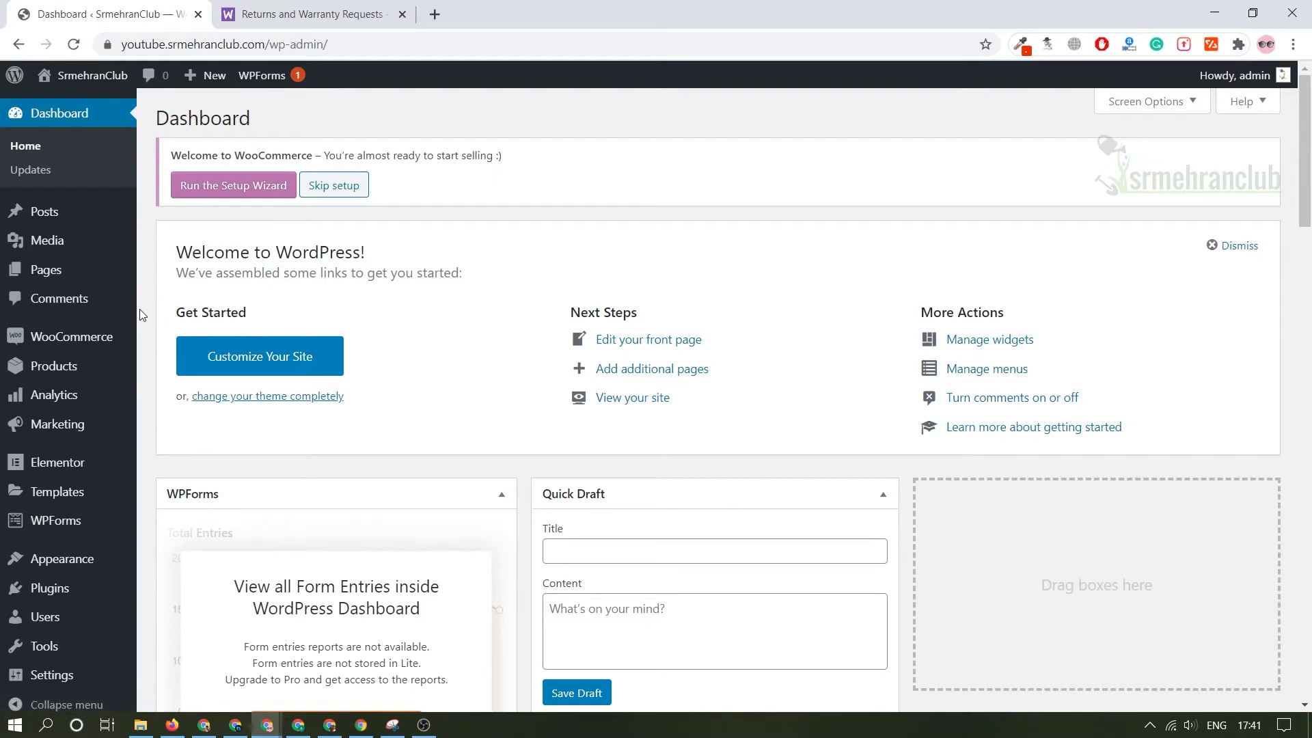
pyautogui.moveTo(82, 603)
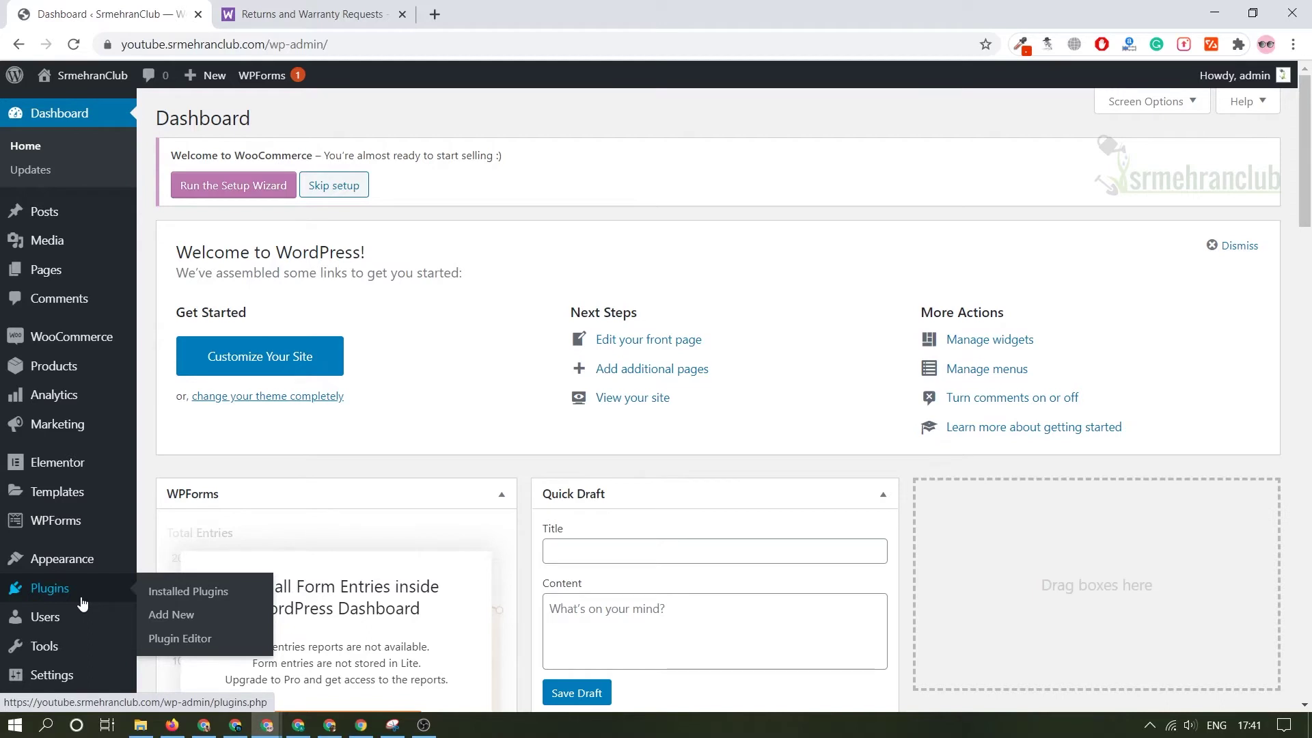
pyautogui.moveTo(81, 615)
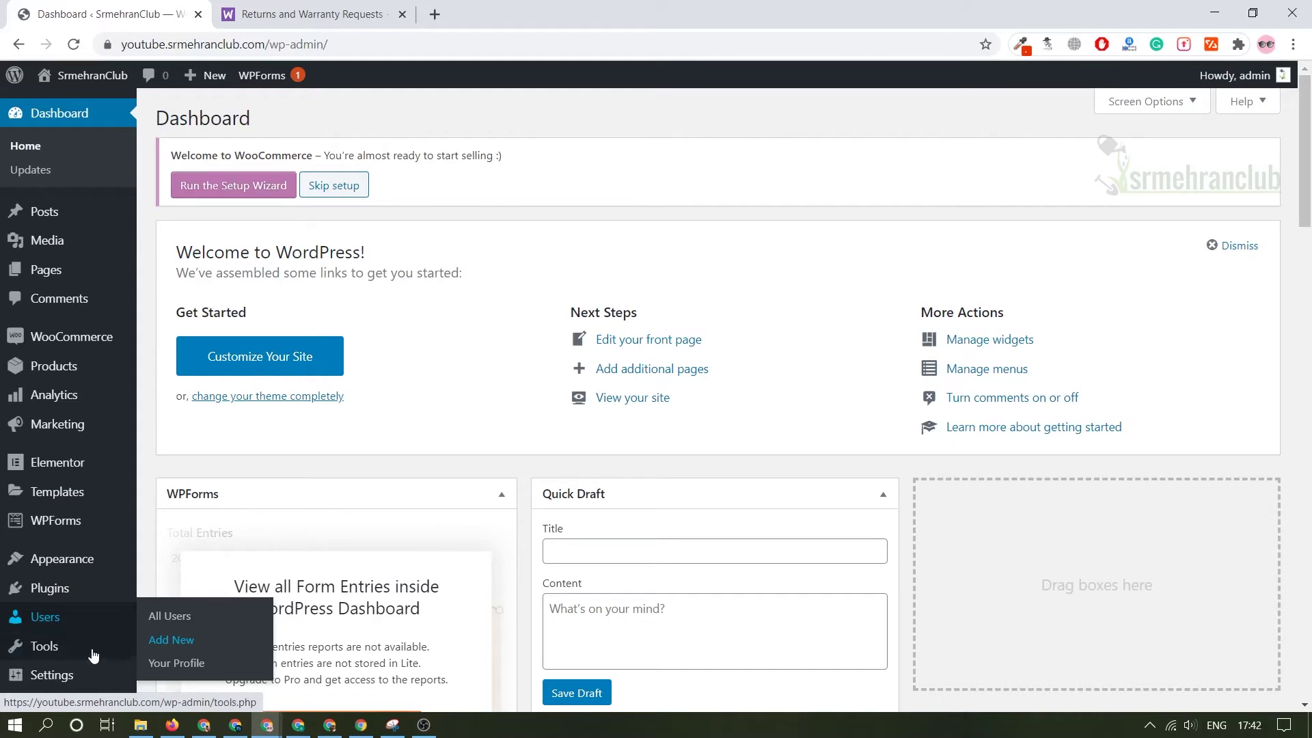
pyautogui.moveTo(41, 646)
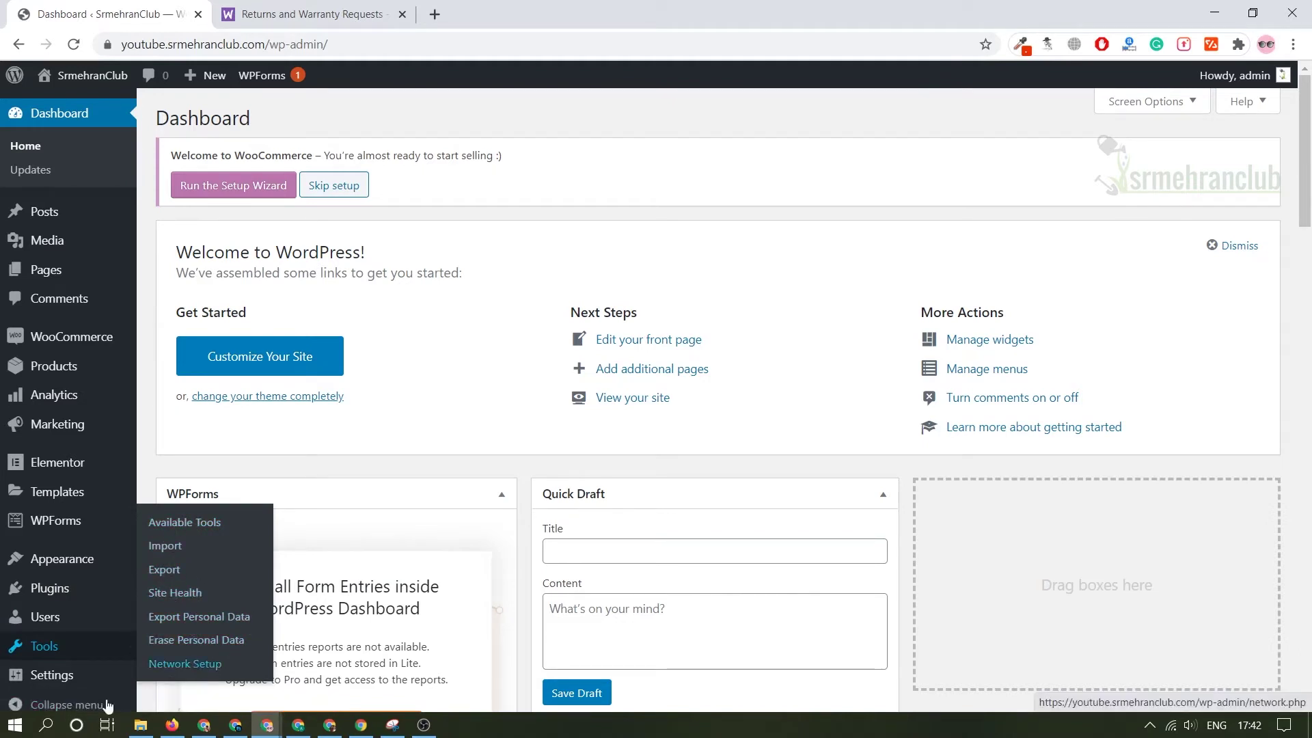
pyautogui.moveTo(66, 677)
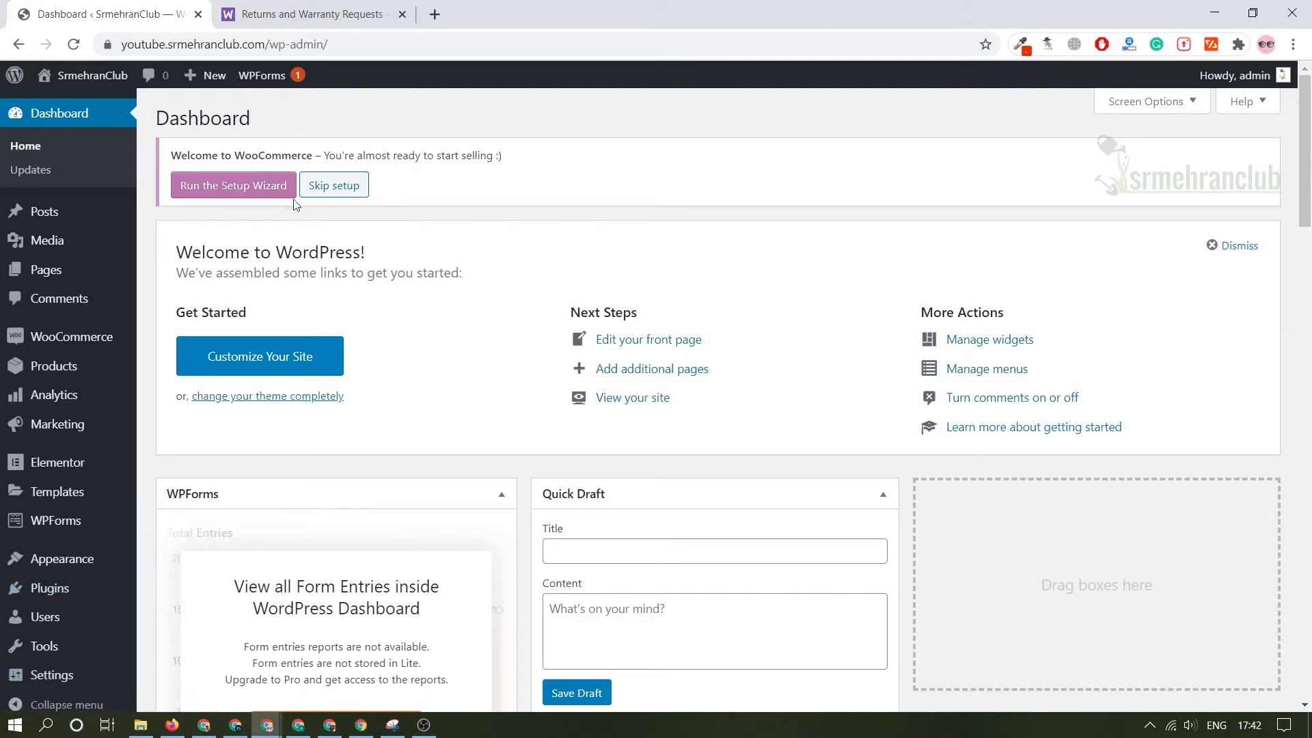
pyautogui.moveTo(109, 588)
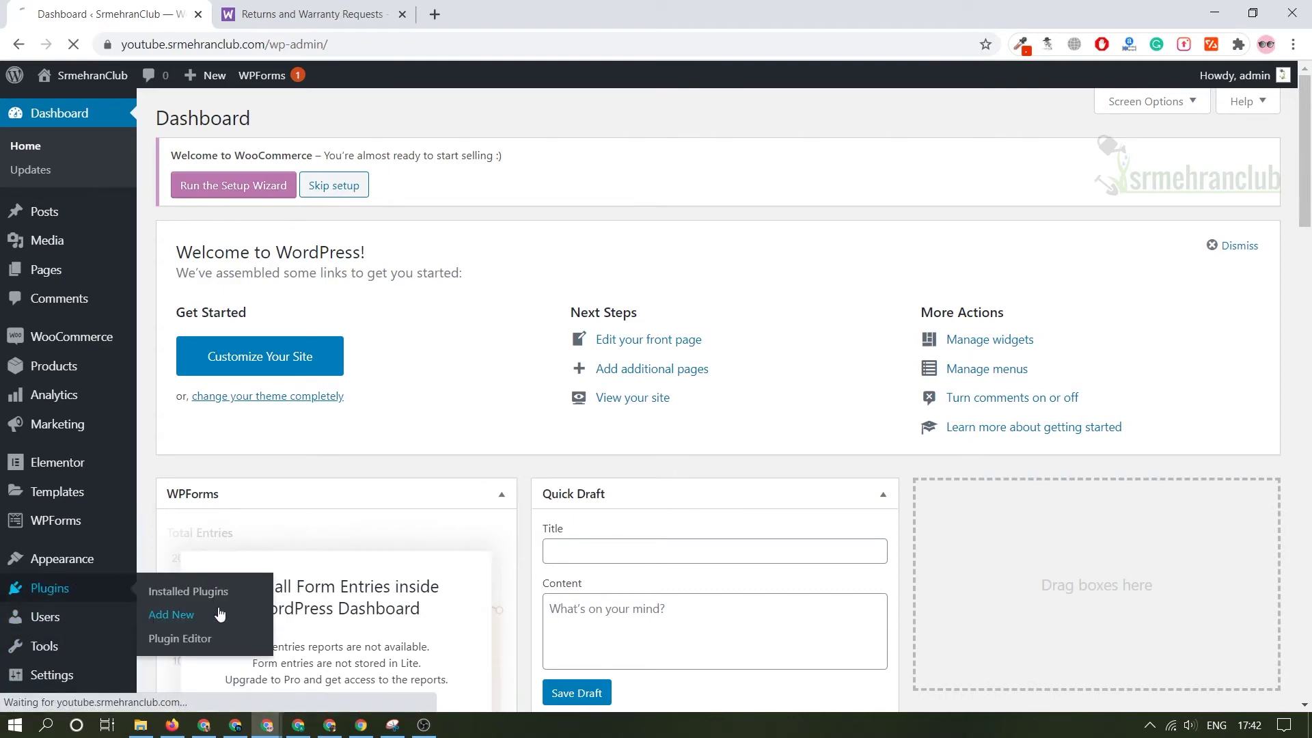
# Step: Open Add Plugins, view the Upload Plugin panel, then list the Popular plugins
pyautogui.click(148, 616)
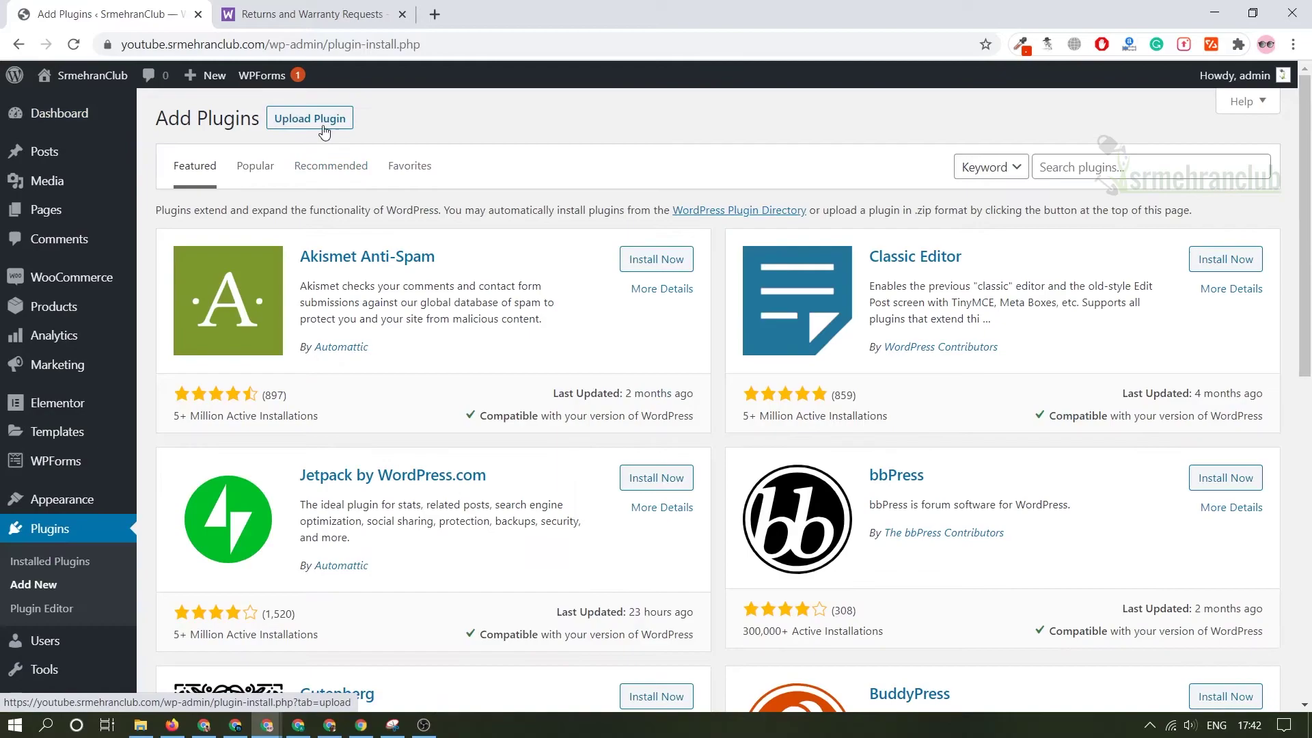
pyautogui.click(321, 125)
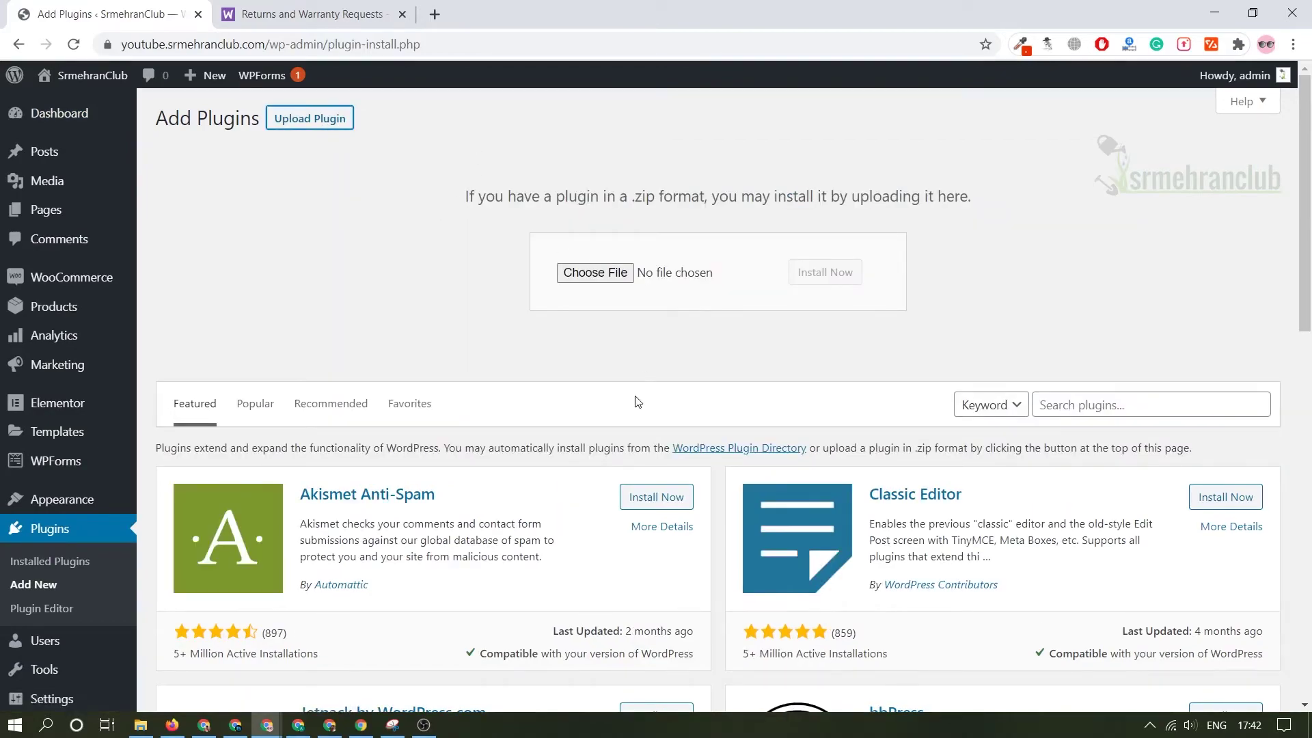
pyautogui.scroll(-6, 636, 401)
pyautogui.scroll(4, 577, 427)
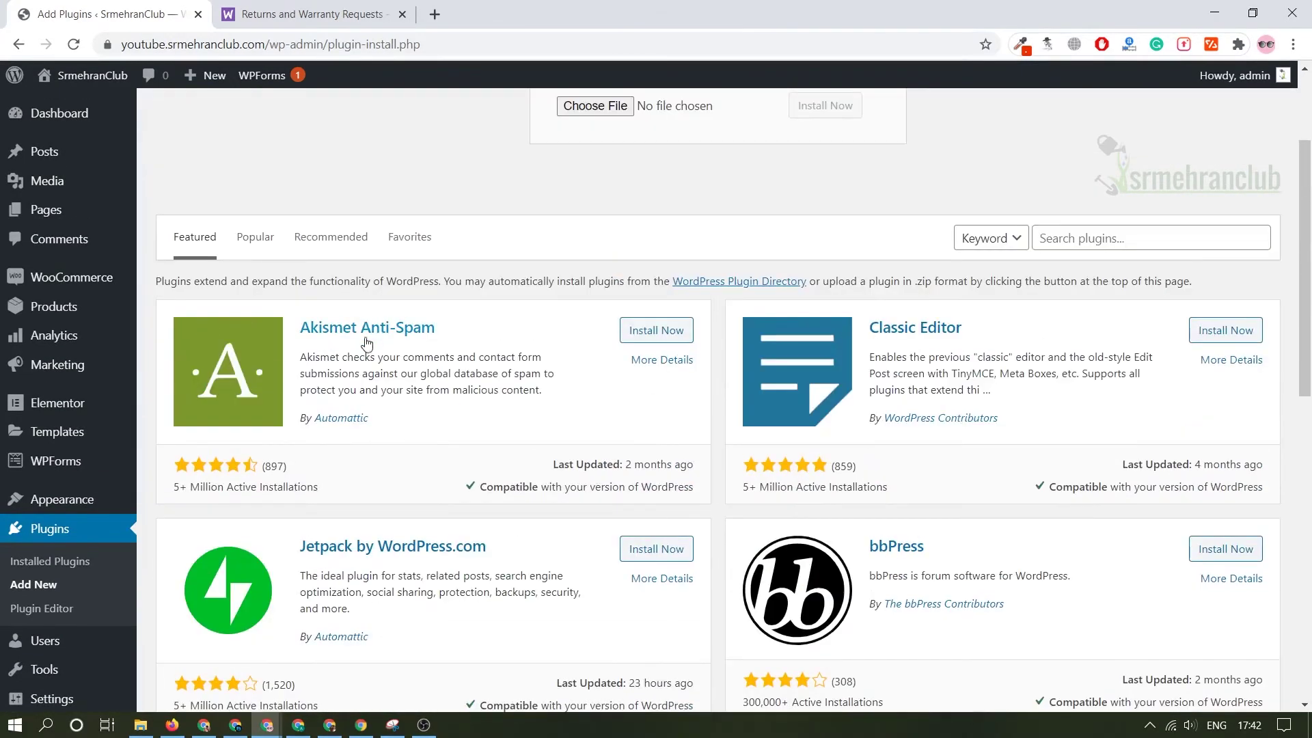
pyautogui.click(255, 236)
pyautogui.scroll(3, 641, 279)
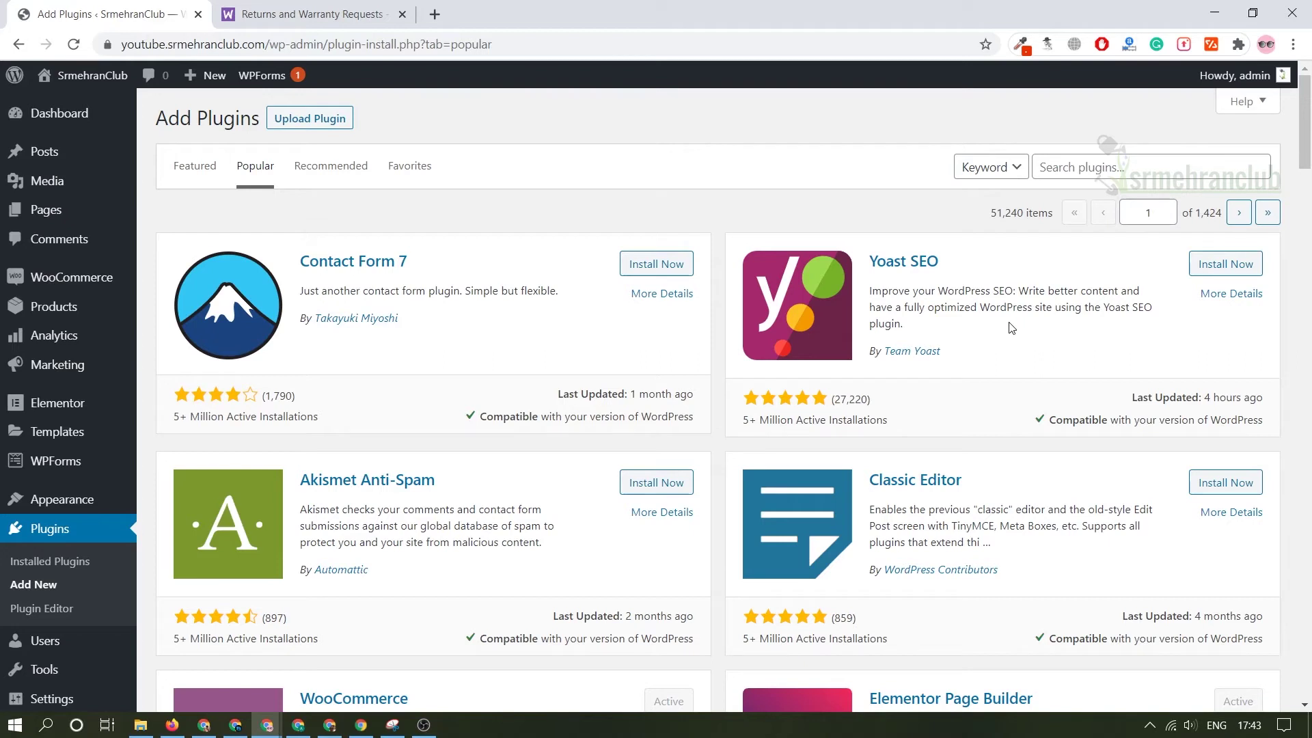
# Step: Upload woocommerce-warranty-8.zip and activate the WooCommerce Warranty plugin
pyautogui.click(311, 119)
pyautogui.click(579, 272)
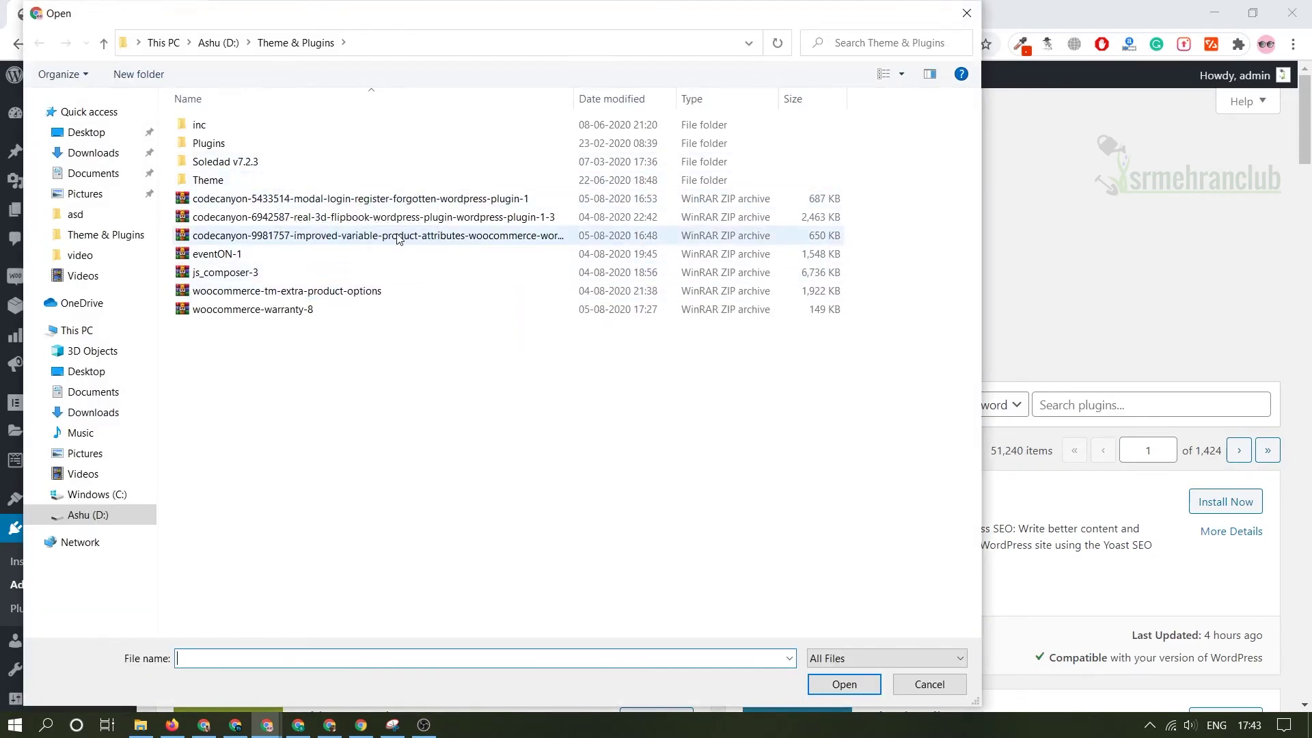
pyautogui.doubleClick(346, 309)
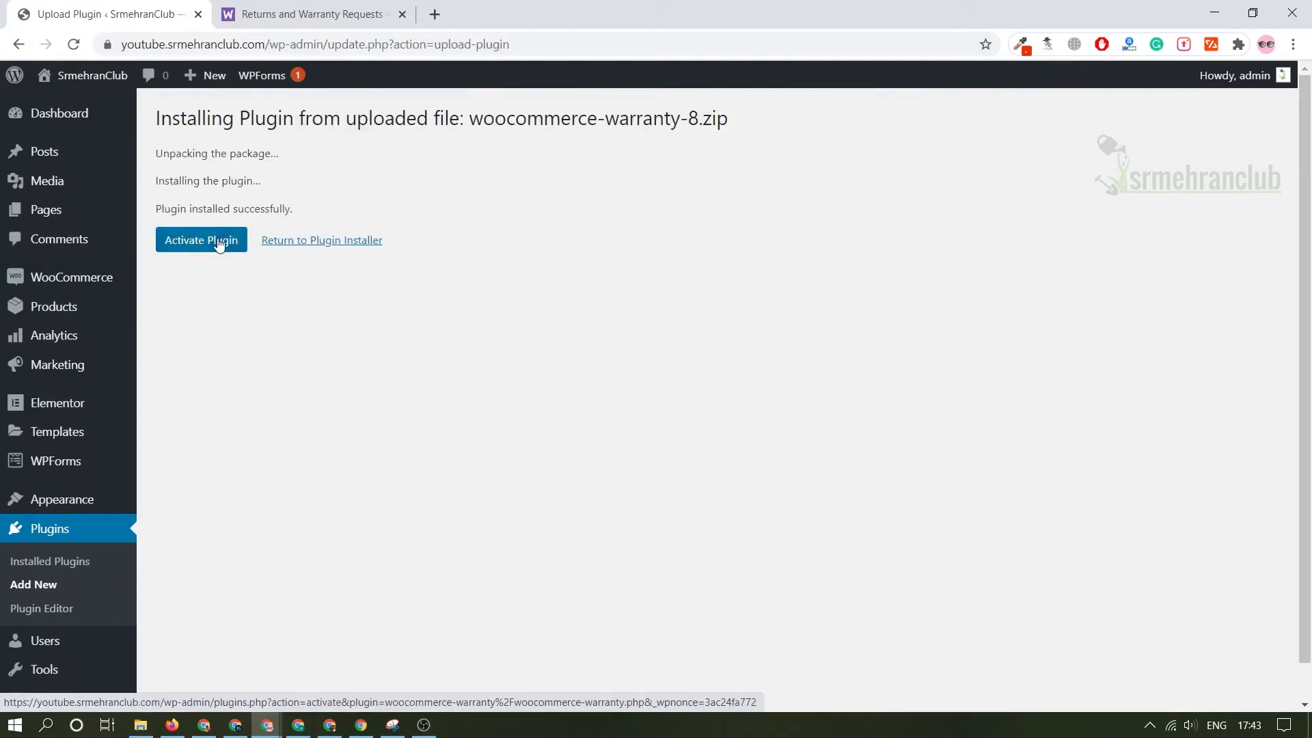
pyautogui.click(219, 244)
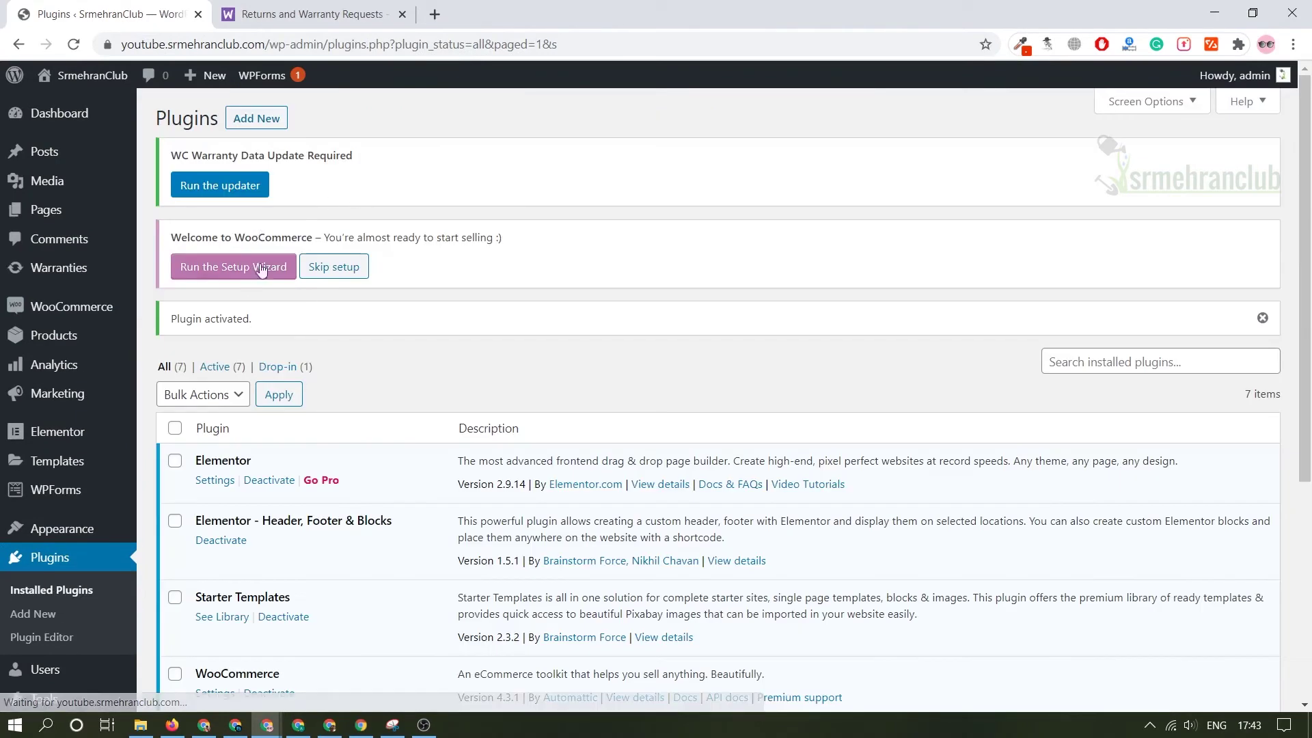
# Step: Open the Money Plant product editor in a new tab from All Products
pyautogui.moveTo(89, 335)
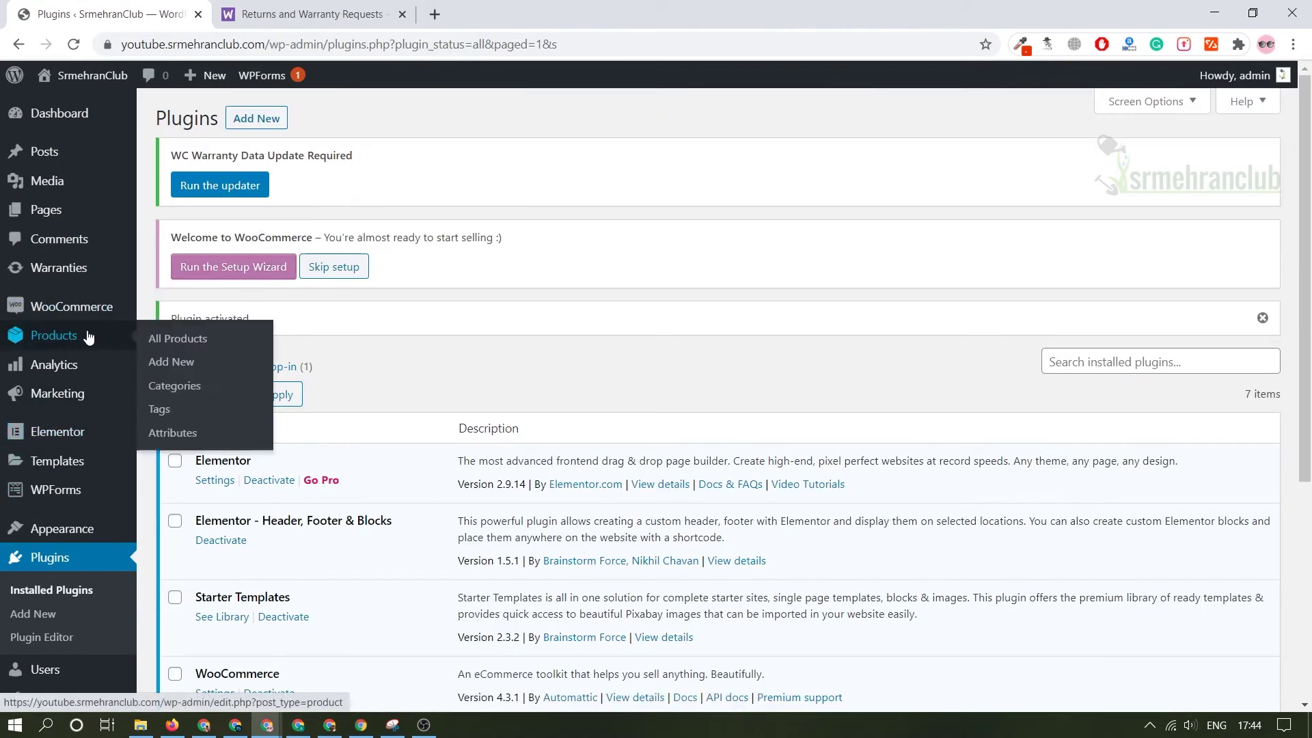
pyautogui.click(164, 337)
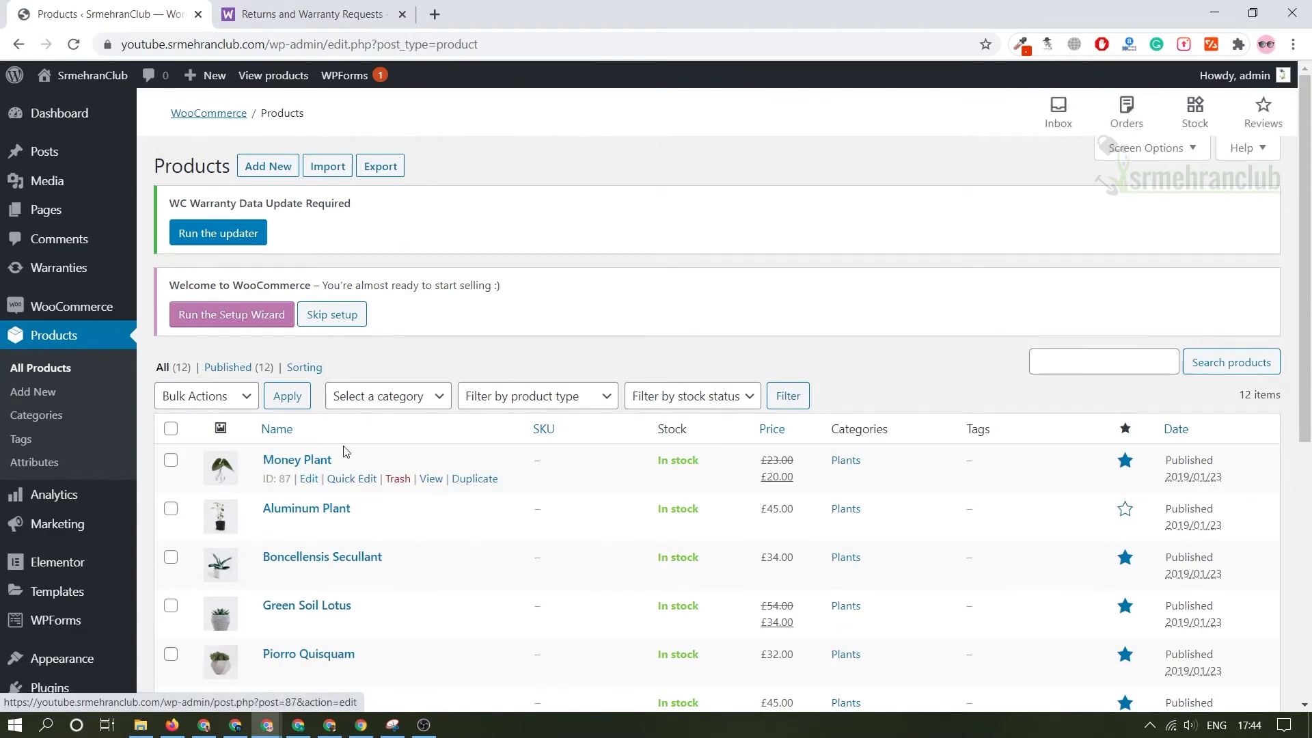
pyautogui.middleClick(309, 480)
pyautogui.click(318, 12)
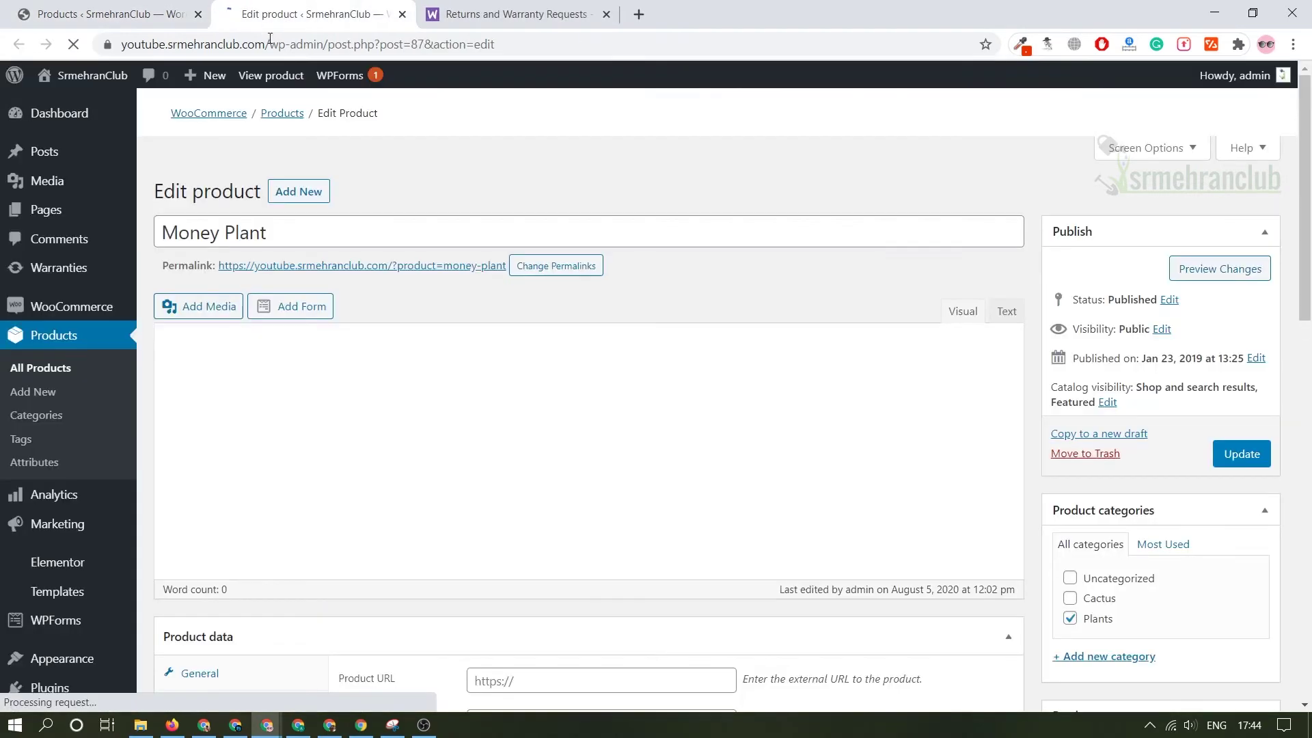
pyautogui.scroll(-15, 431, 490)
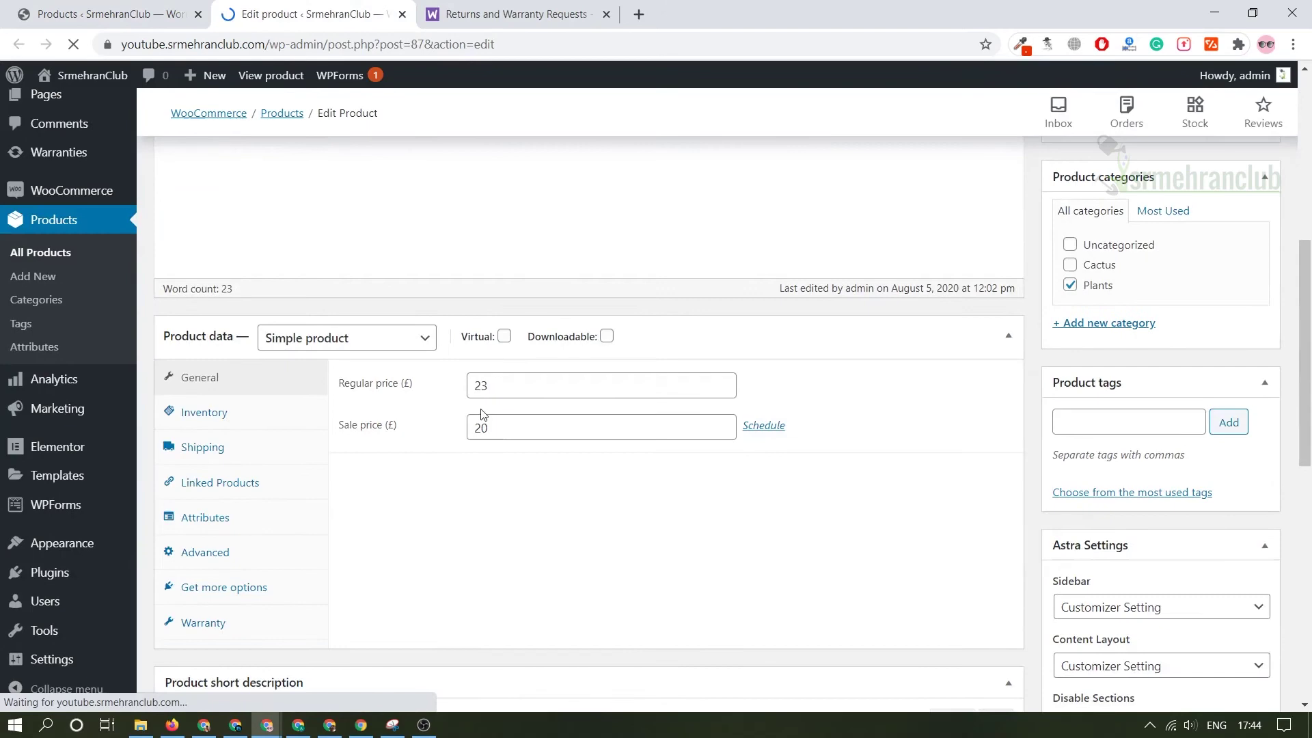
pyautogui.scroll(8, 425, 444)
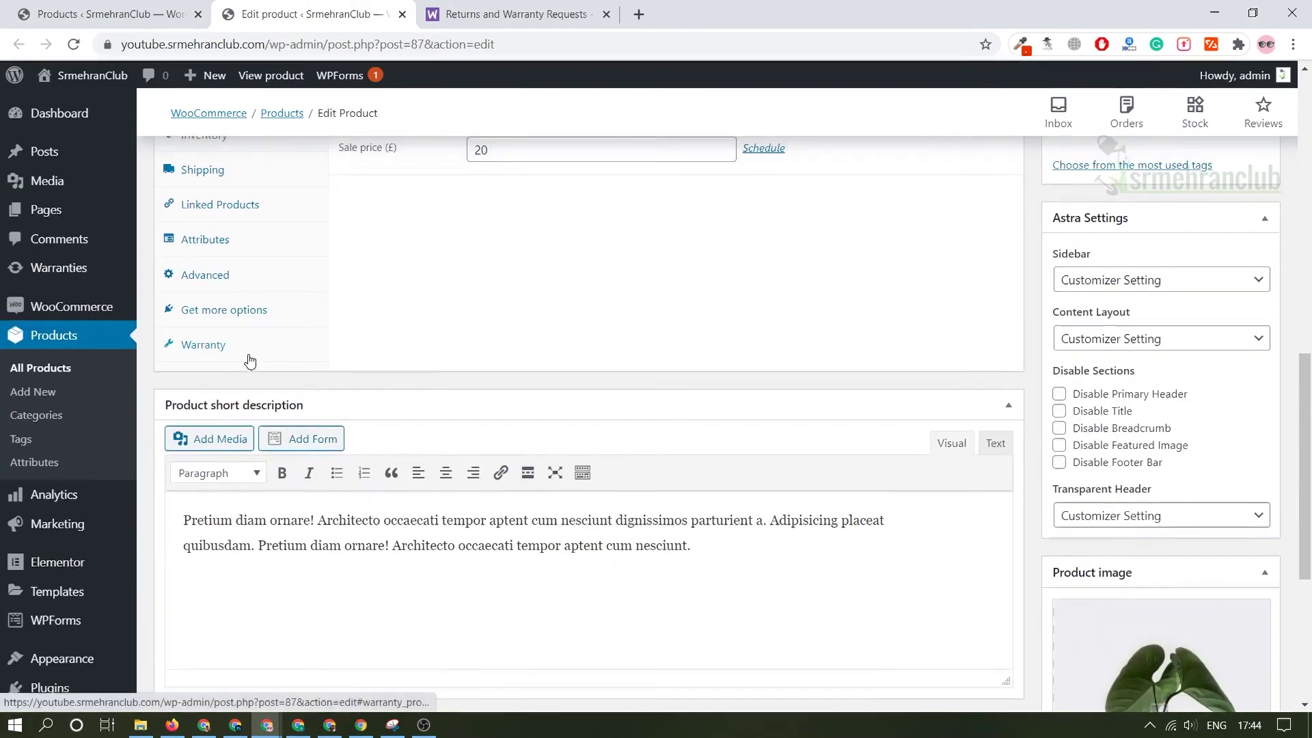
# Step: Replace the default warranty with an included, limited warranty in the Warranty tab
pyautogui.click(217, 519)
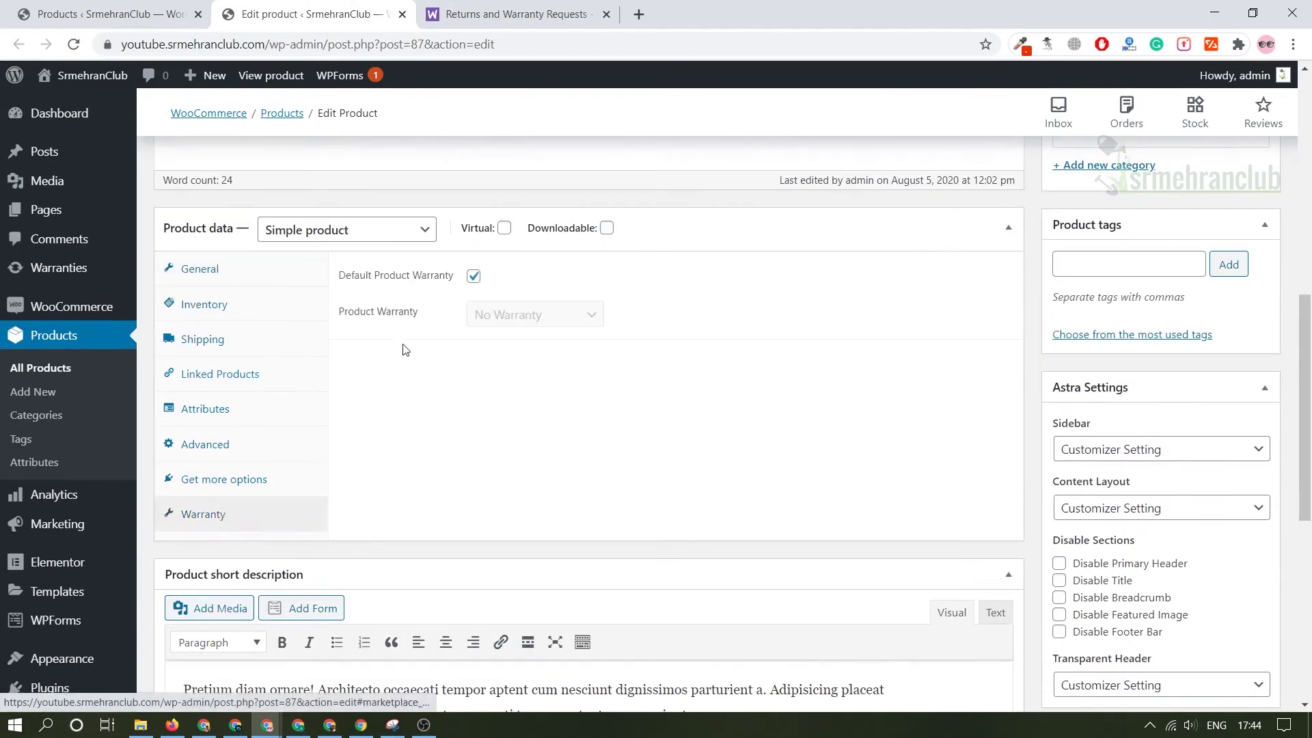
pyautogui.click(474, 276)
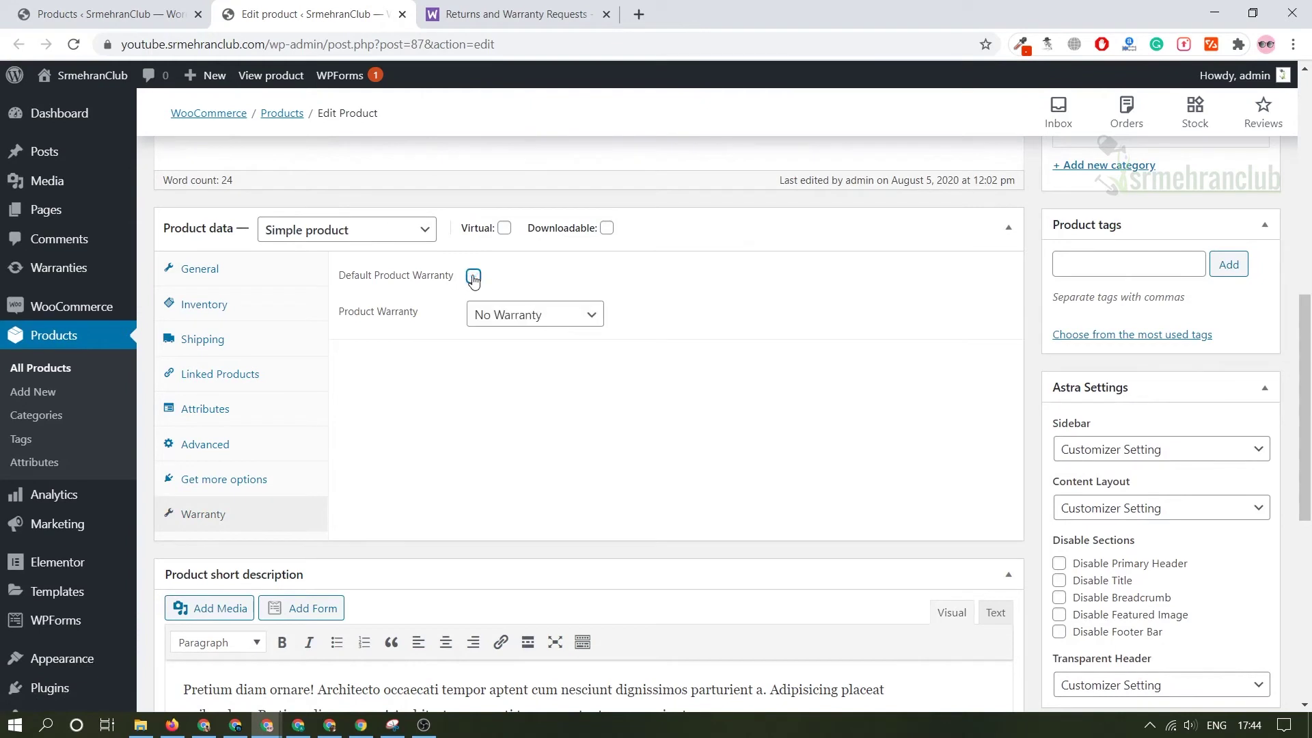
pyautogui.click(536, 316)
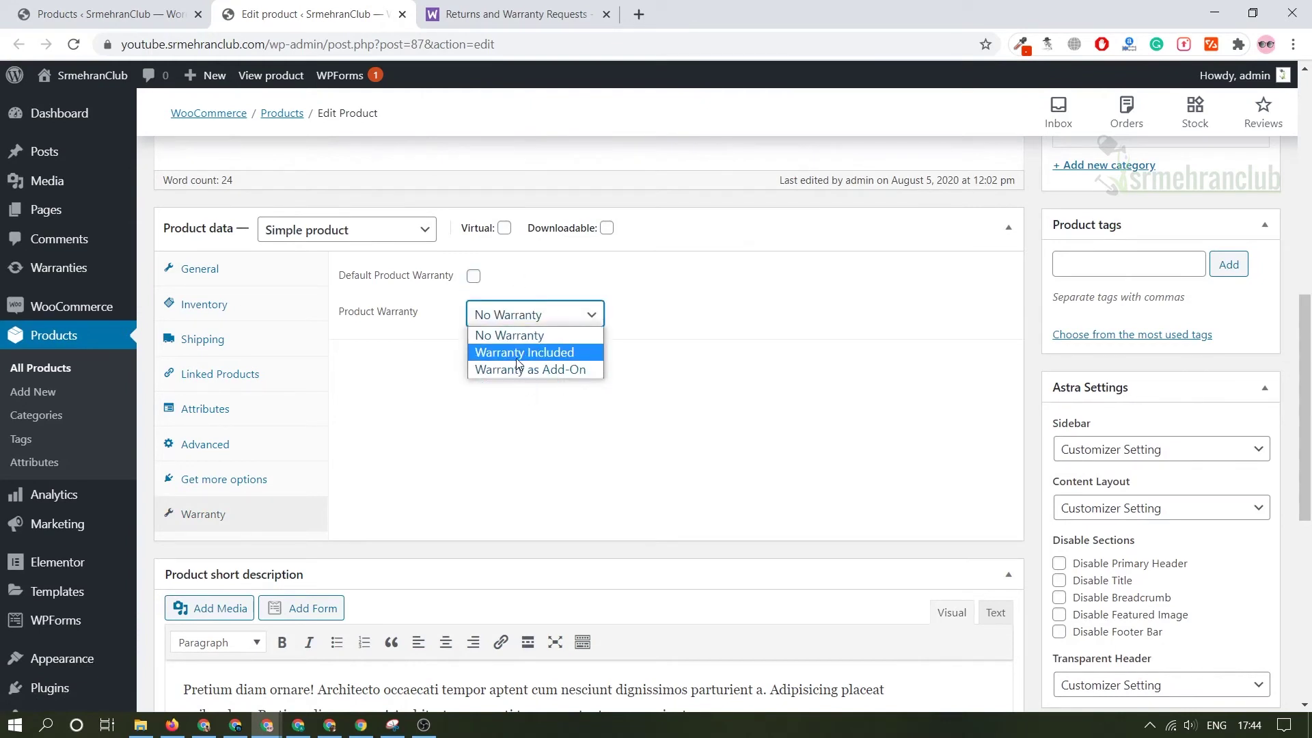
pyautogui.click(559, 354)
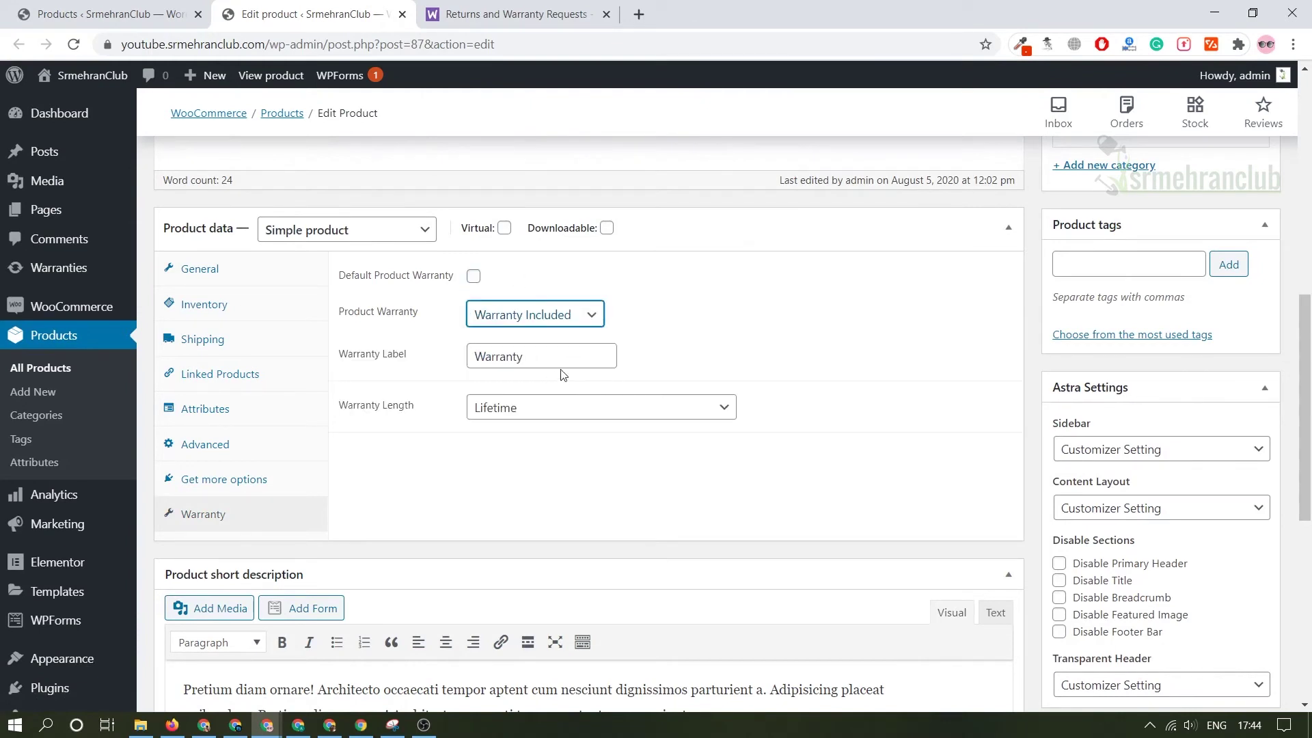
pyautogui.click(545, 415)
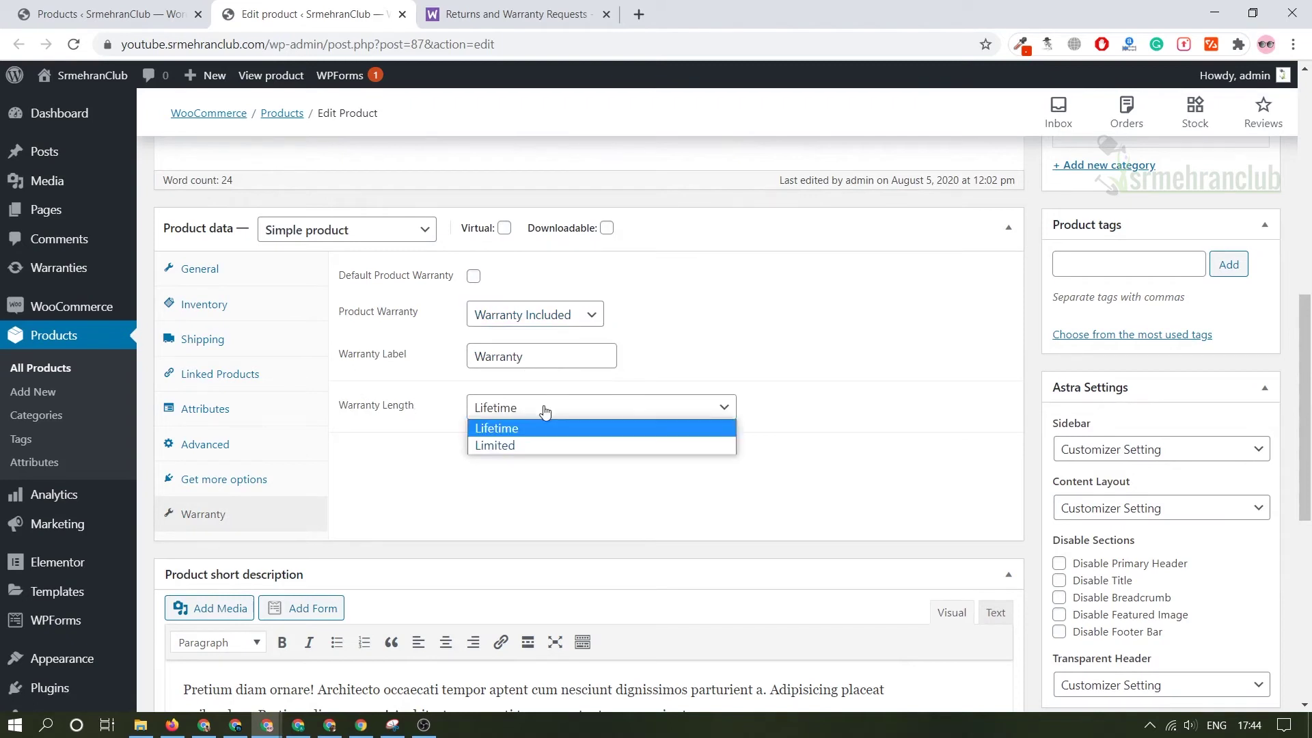
pyautogui.click(540, 446)
# Step: Set the warranty duration to 6 Months and update the product
pyautogui.click(487, 449)
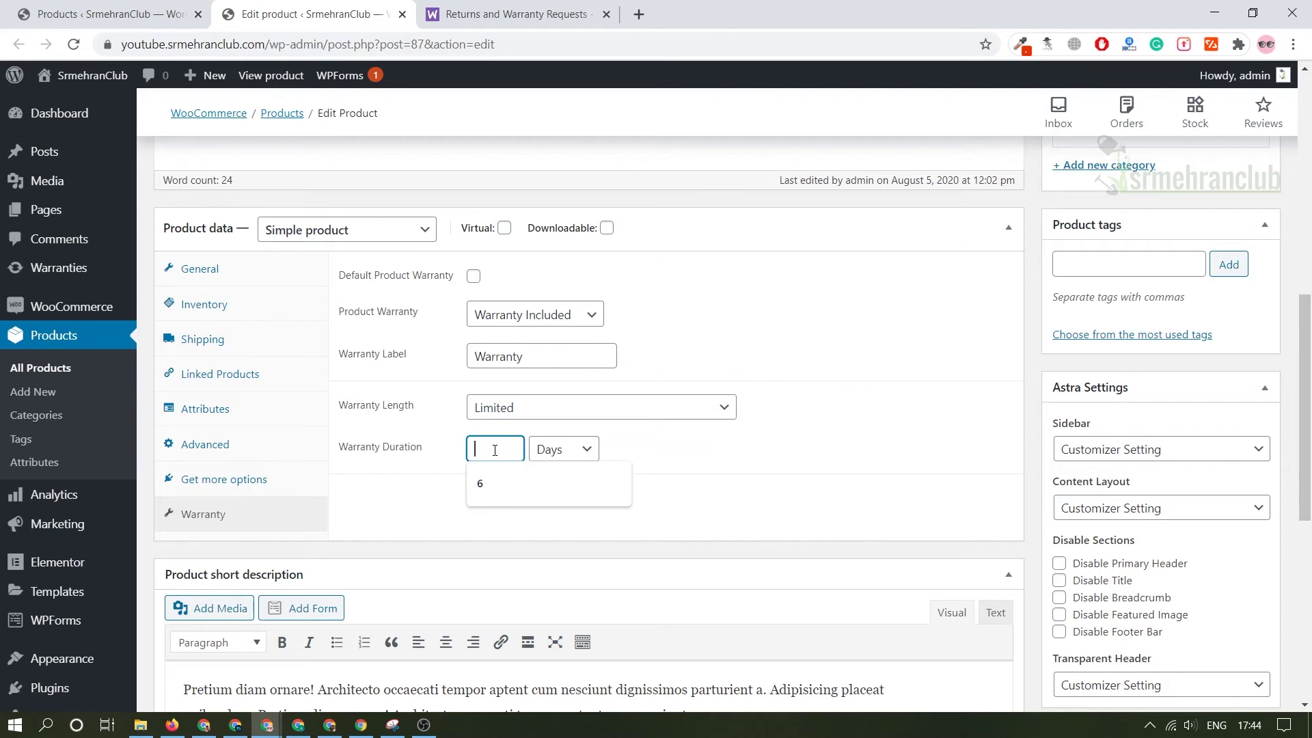
pyautogui.write('365')
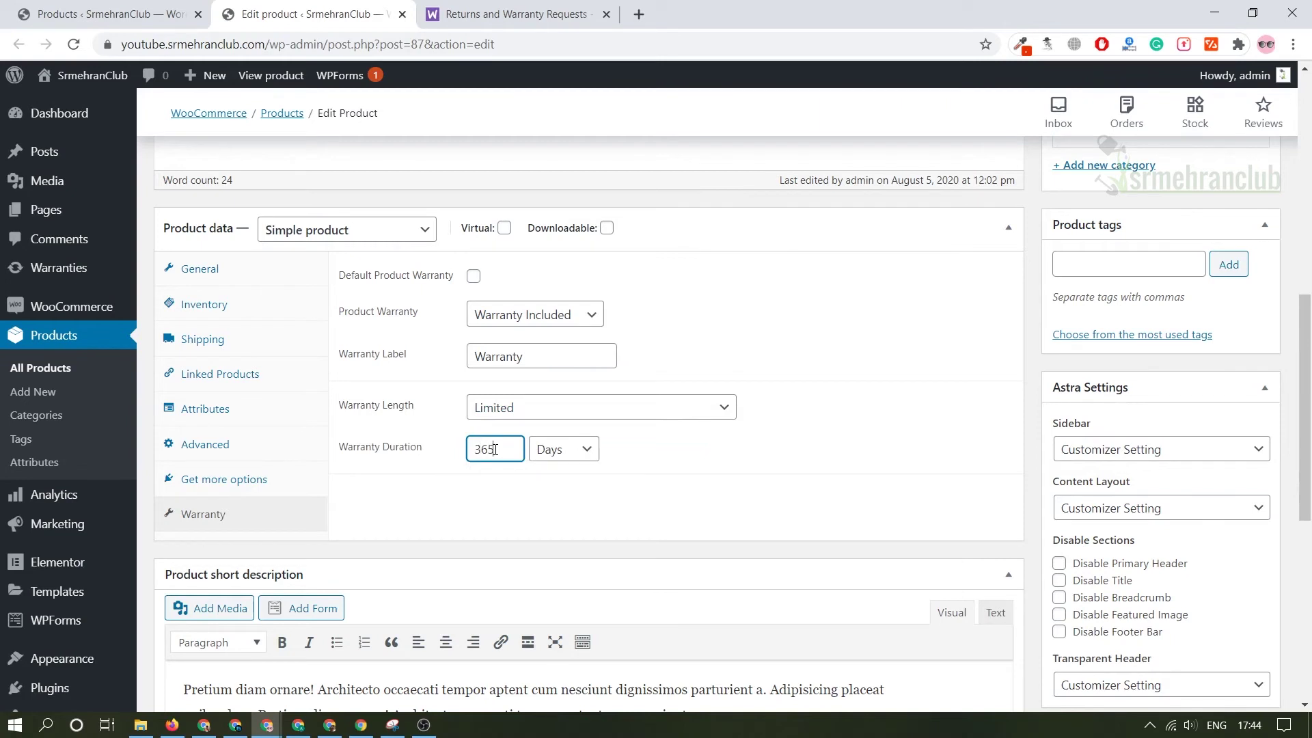
pyautogui.click(550, 450)
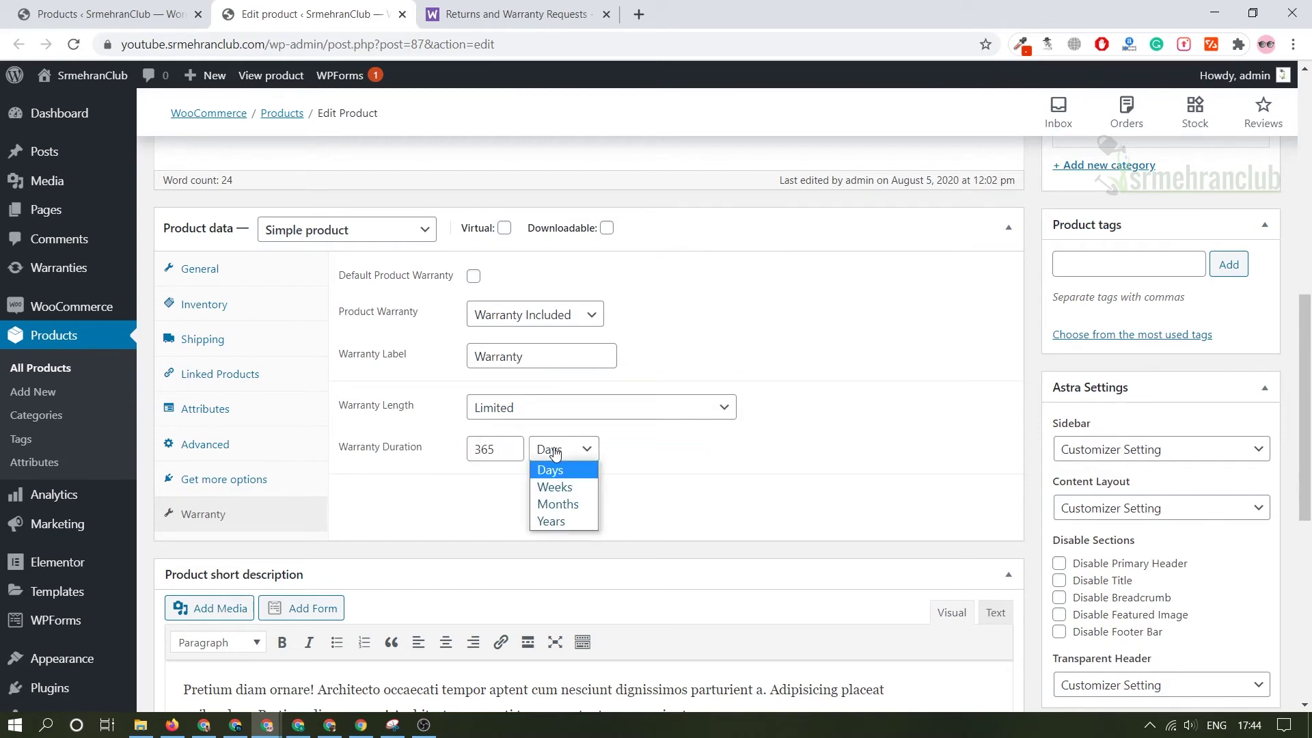
pyautogui.click(557, 504)
pyautogui.moveTo(511, 450); pyautogui.dragTo(353, 457)
pyautogui.write('6')
pyautogui.scroll(7, 925, 369)
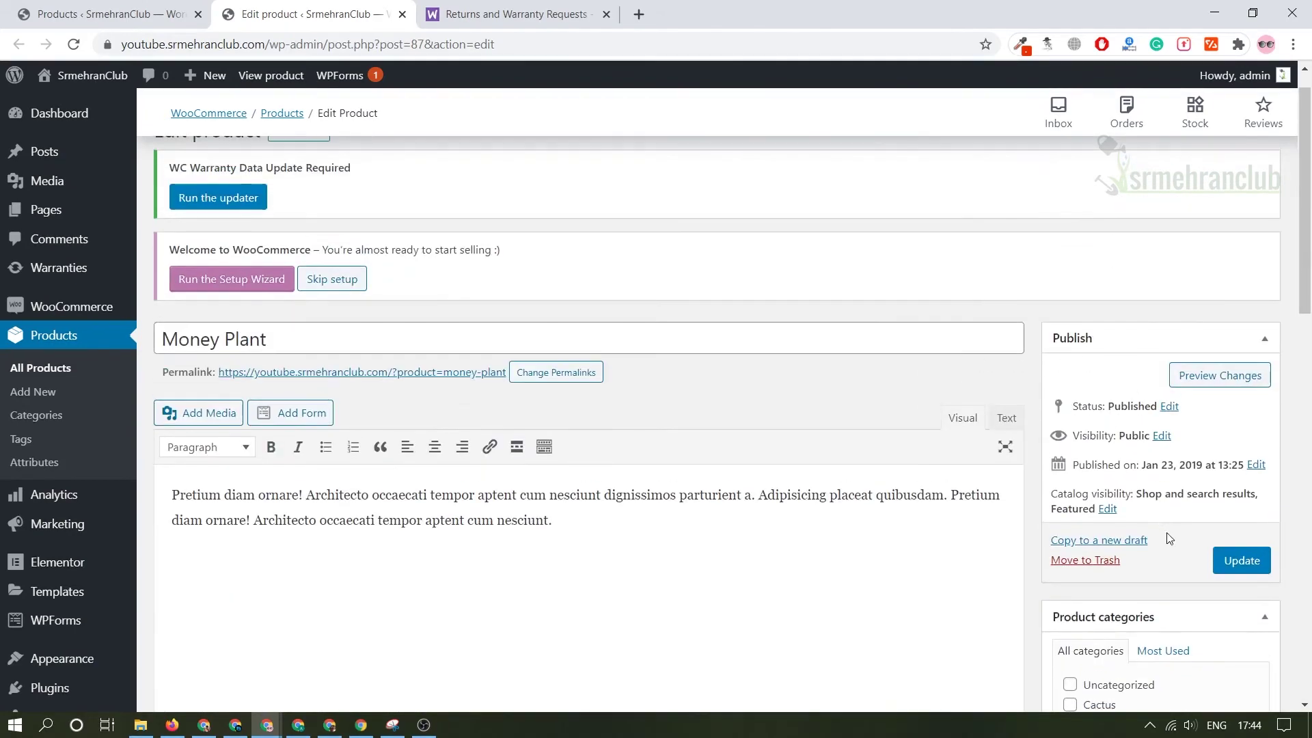
pyautogui.click(1226, 559)
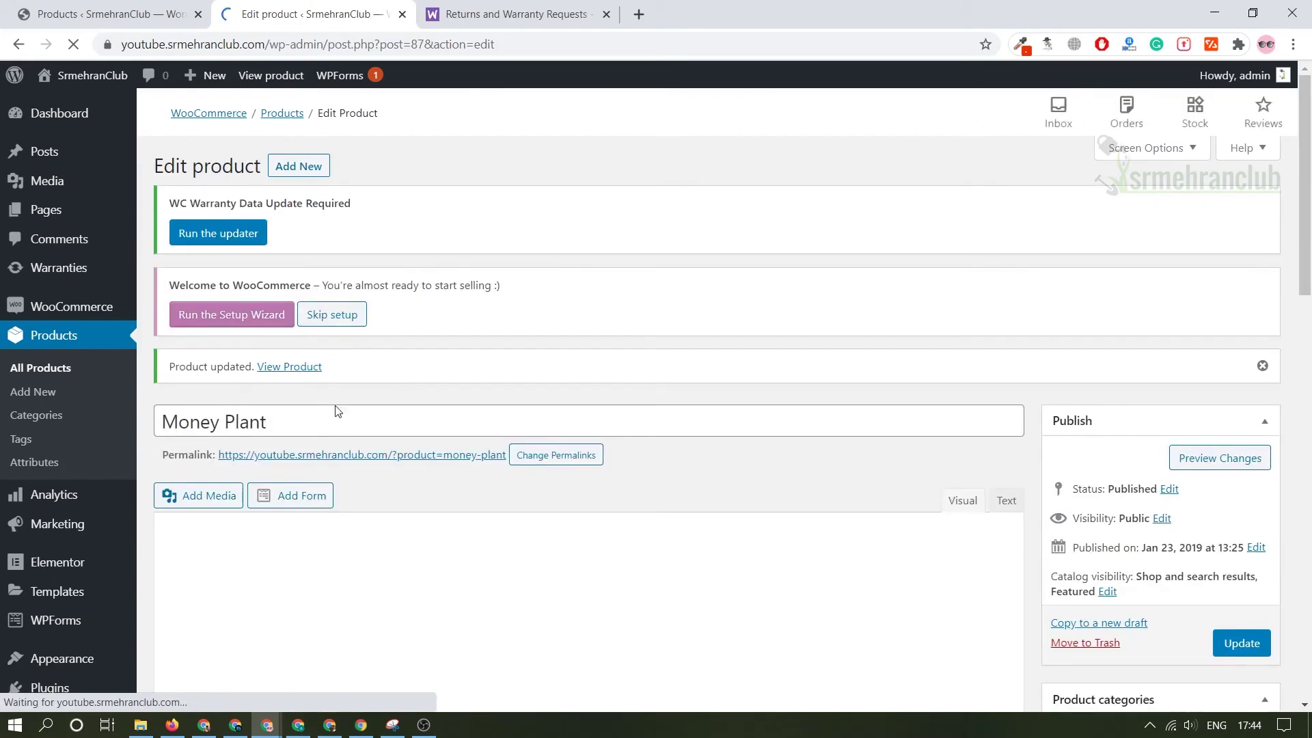
# Step: Open Money Plant's live product page and confirm it shows 'Warranty: 6 Months'
pyautogui.click(344, 456)
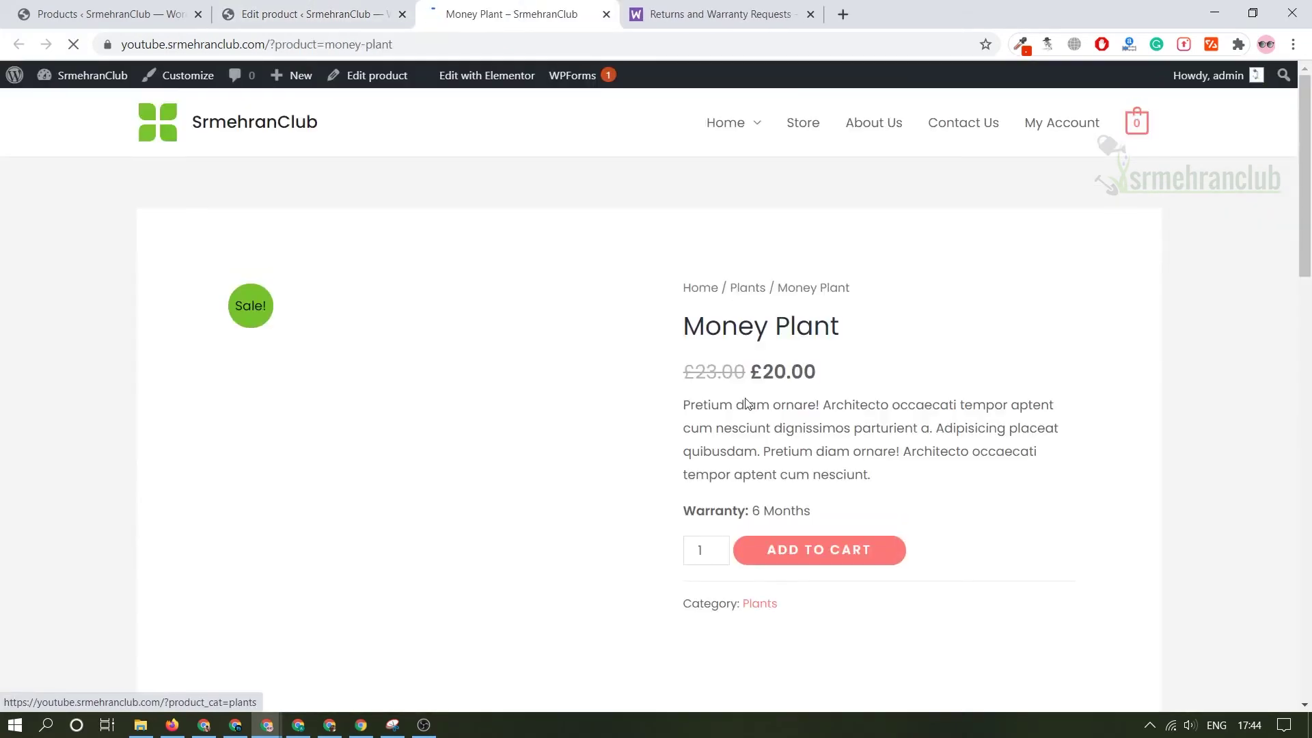
pyautogui.moveTo(831, 431); pyautogui.dragTo(677, 432)
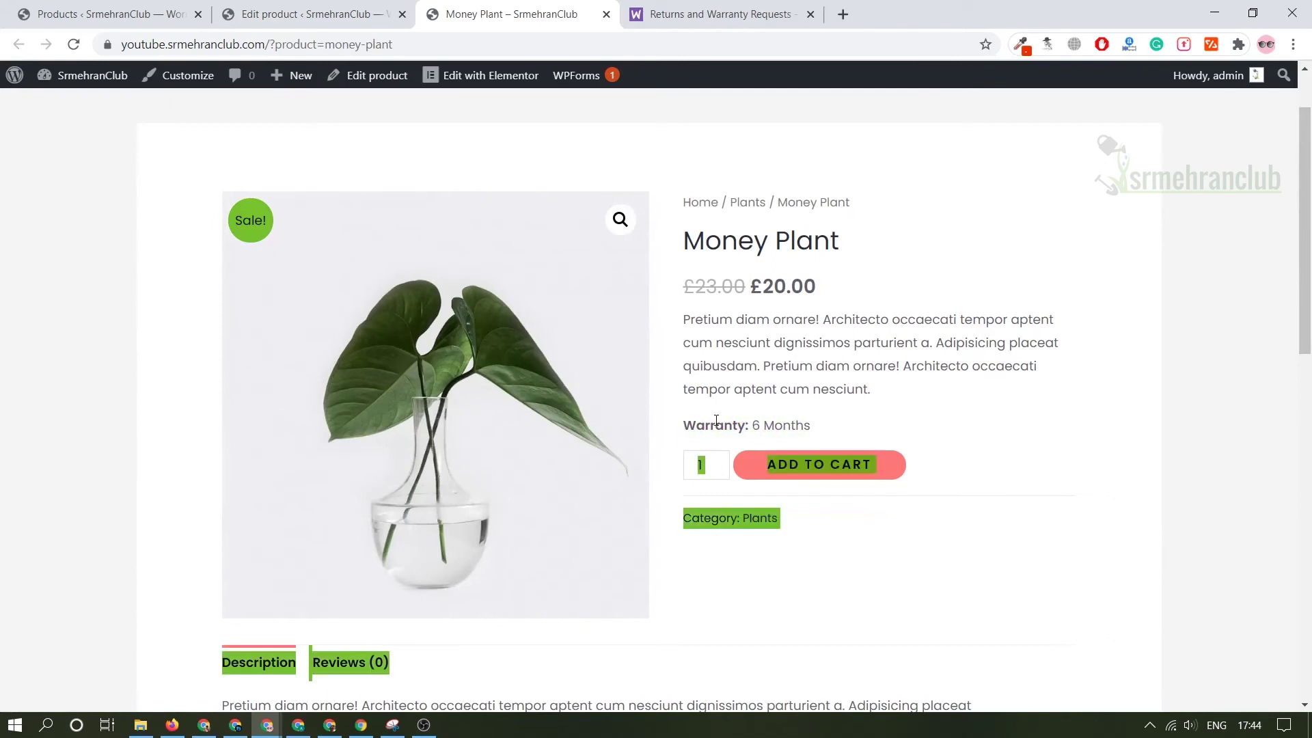
pyautogui.doubleClick(716, 420)
pyautogui.tripleClick(716, 420)
pyautogui.click(745, 432)
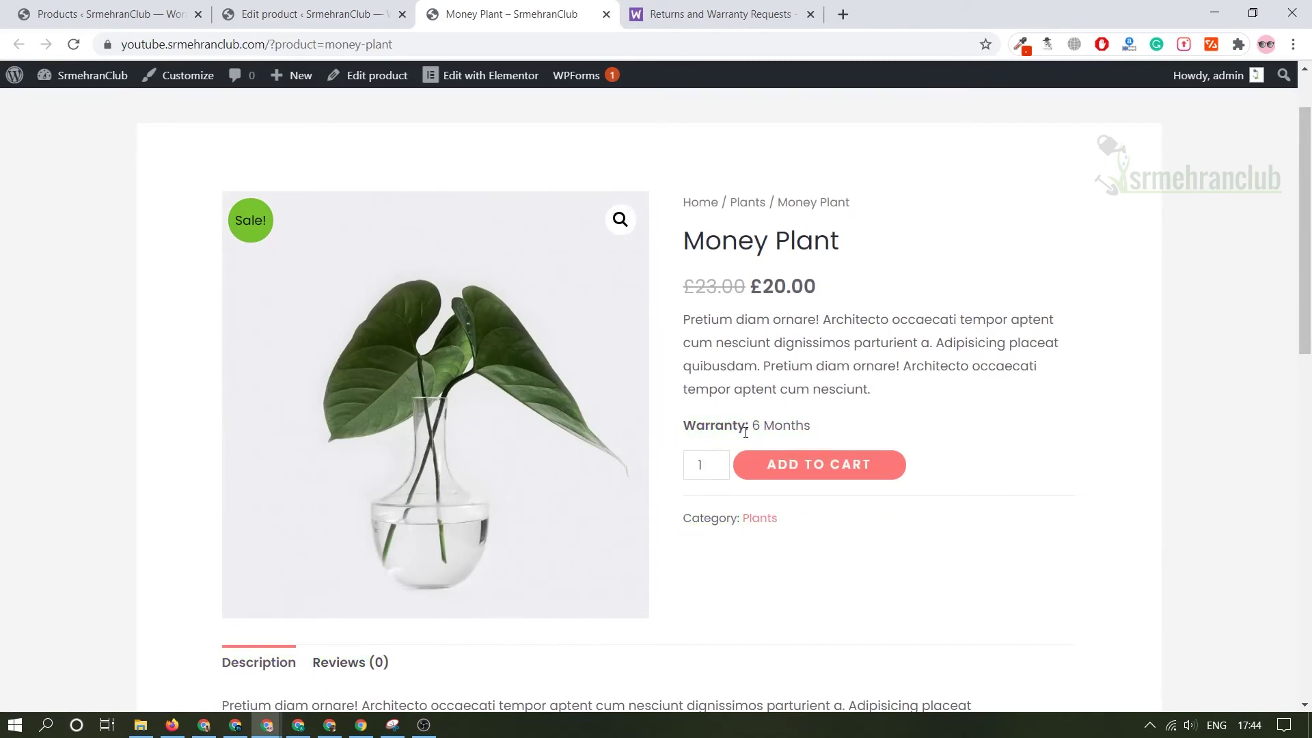
pyautogui.tripleClick(747, 428)
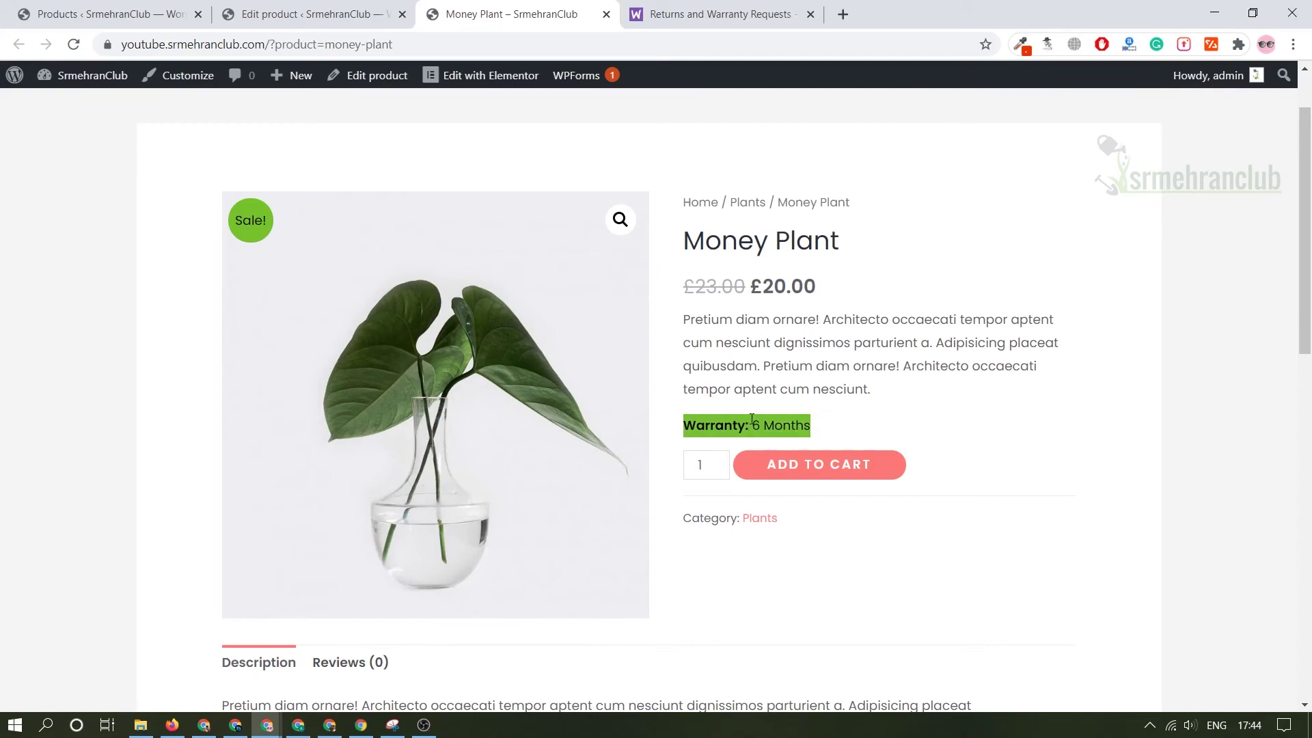
pyautogui.click(750, 421)
# Step: Change the Money Plant's warranty type to Warranty as Add-On
pyautogui.hotkey('ctrl', 'pageup')
pyautogui.scroll(-15, 627, 350)
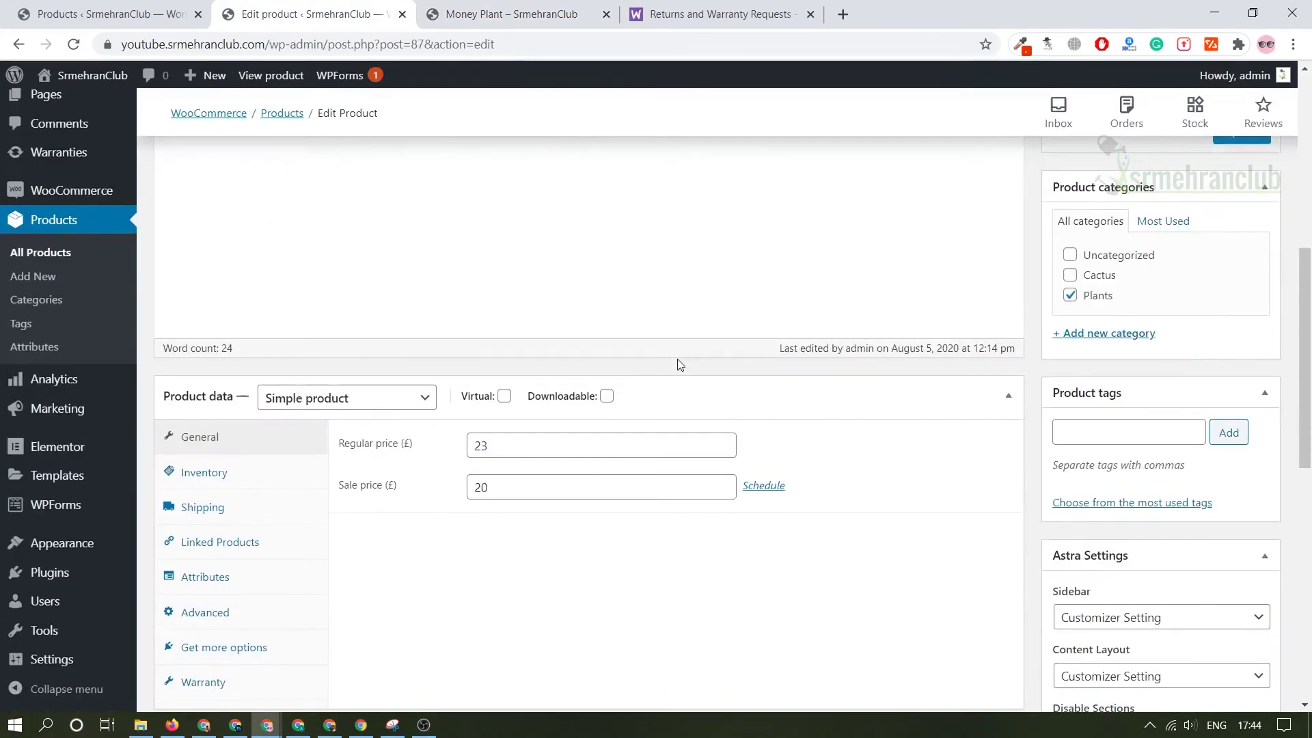
pyautogui.scroll(5, 627, 351)
pyautogui.click(233, 512)
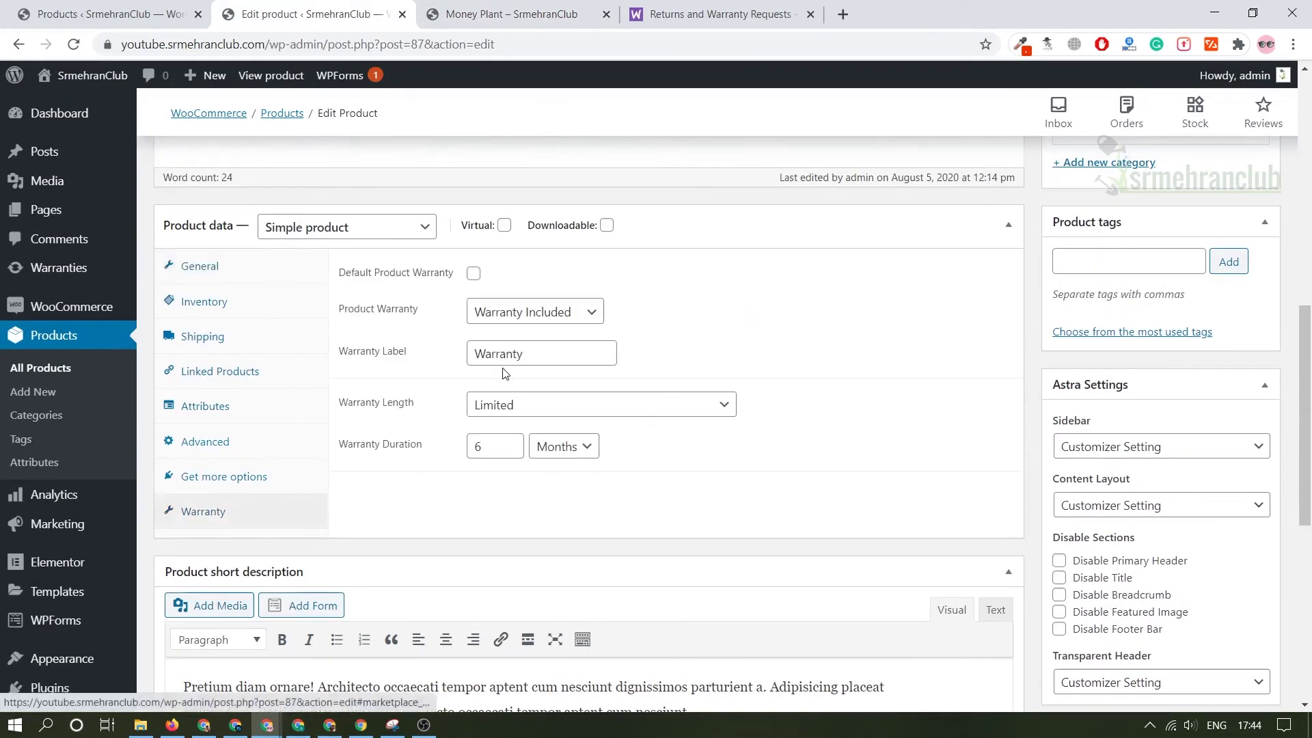
pyautogui.click(537, 314)
pyautogui.click(553, 367)
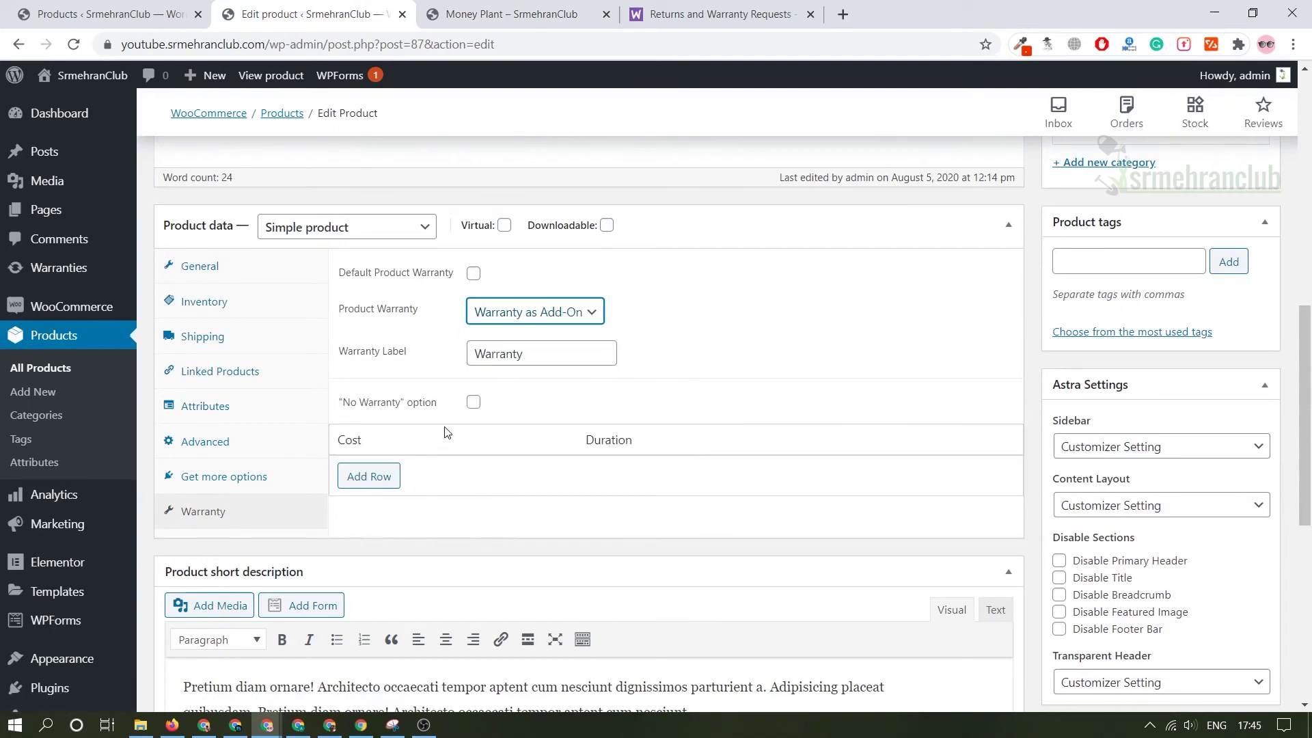
# Step: Add an add-on warranty option costing £30 for 6 Months
pyautogui.click(384, 478)
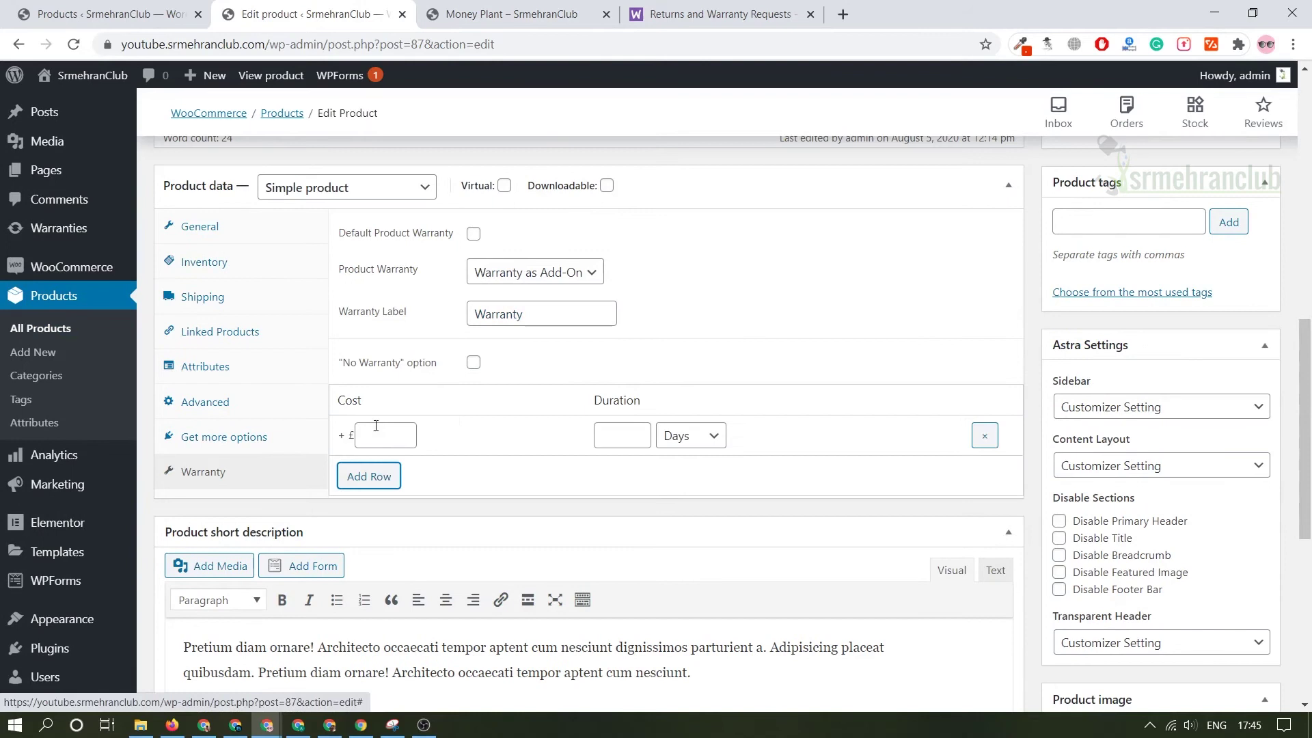
pyautogui.click(378, 430)
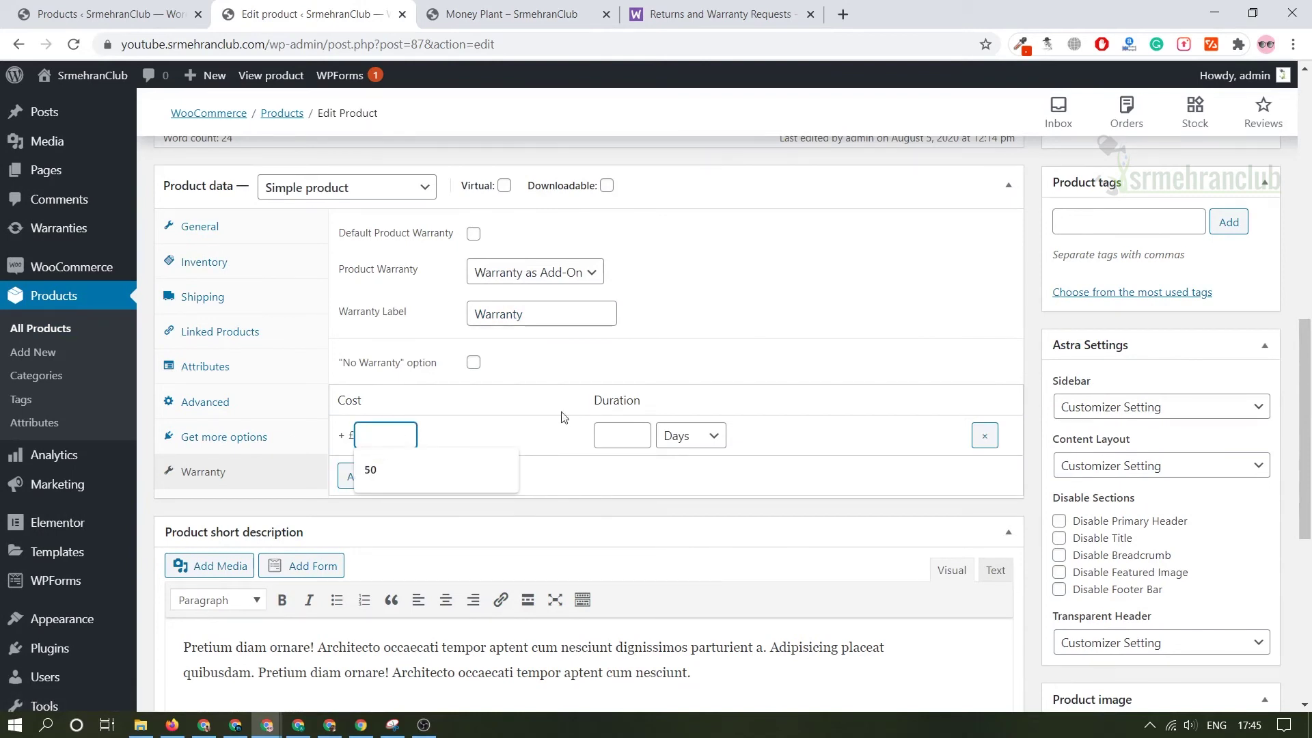
pyautogui.write('30')
pyautogui.click(625, 426)
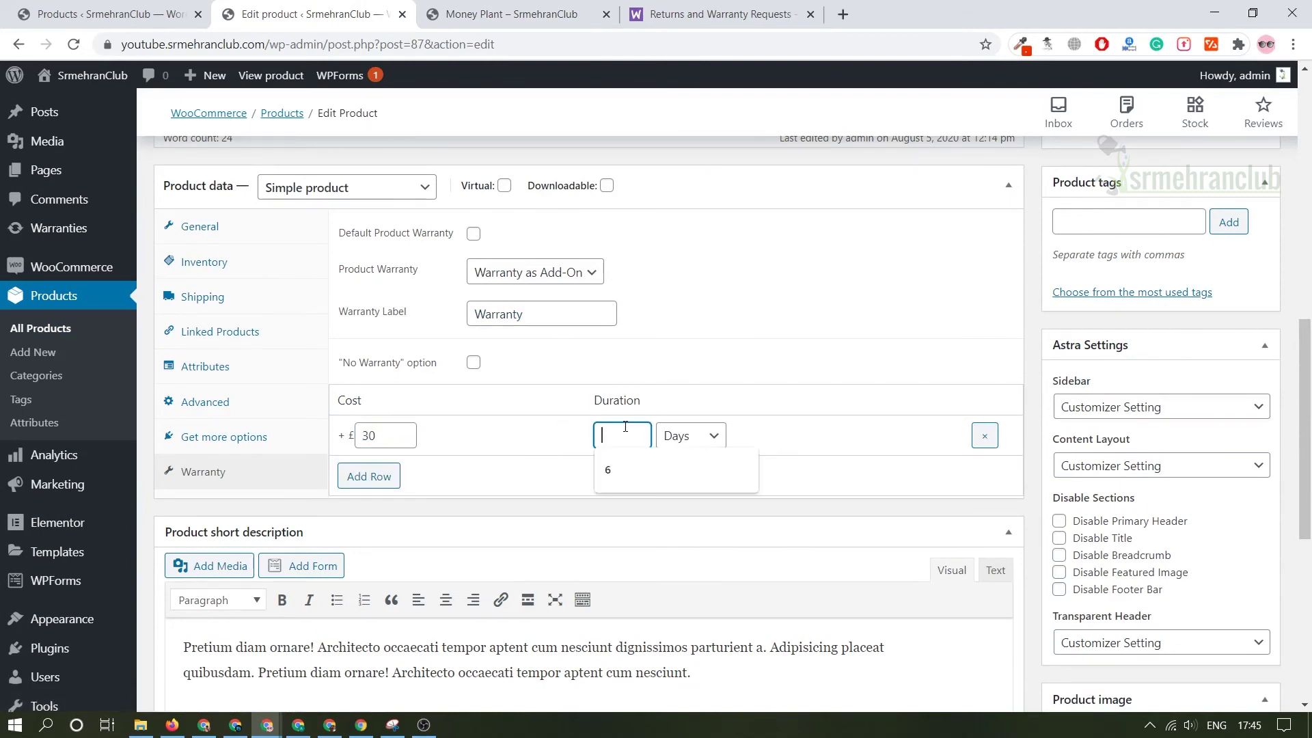
pyautogui.write('6')
pyautogui.click(703, 437)
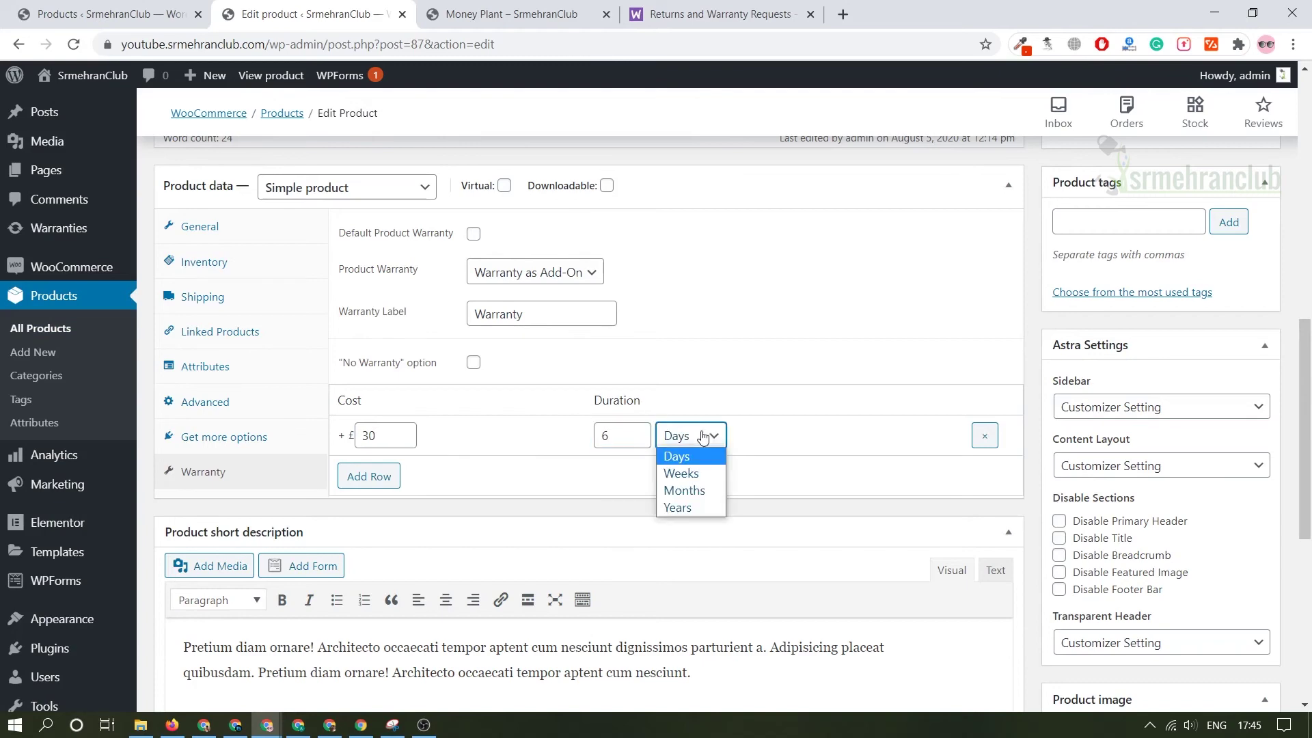
pyautogui.click(706, 489)
pyautogui.scroll(6, 858, 413)
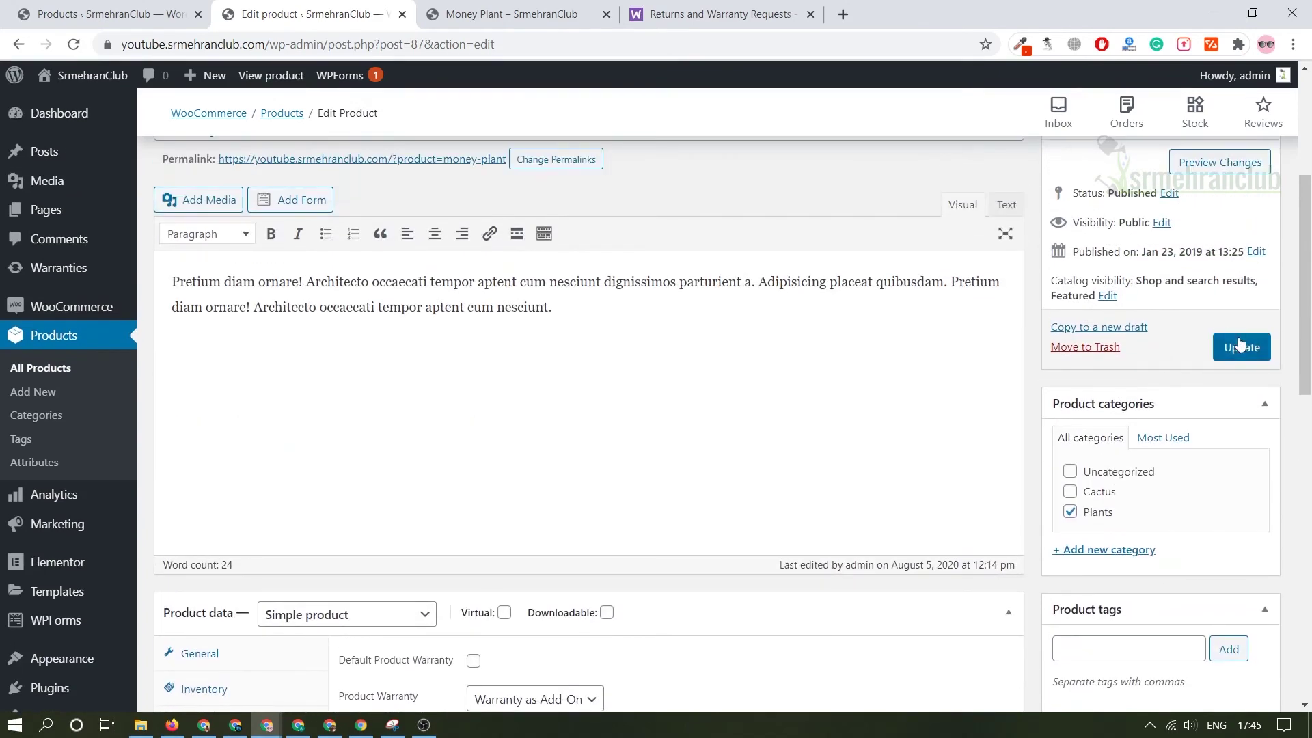
# Step: Save the product, reload the storefront page, and add Money Plant with the 6 Months — £30.00 warranty to cart
pyautogui.click(1241, 347)
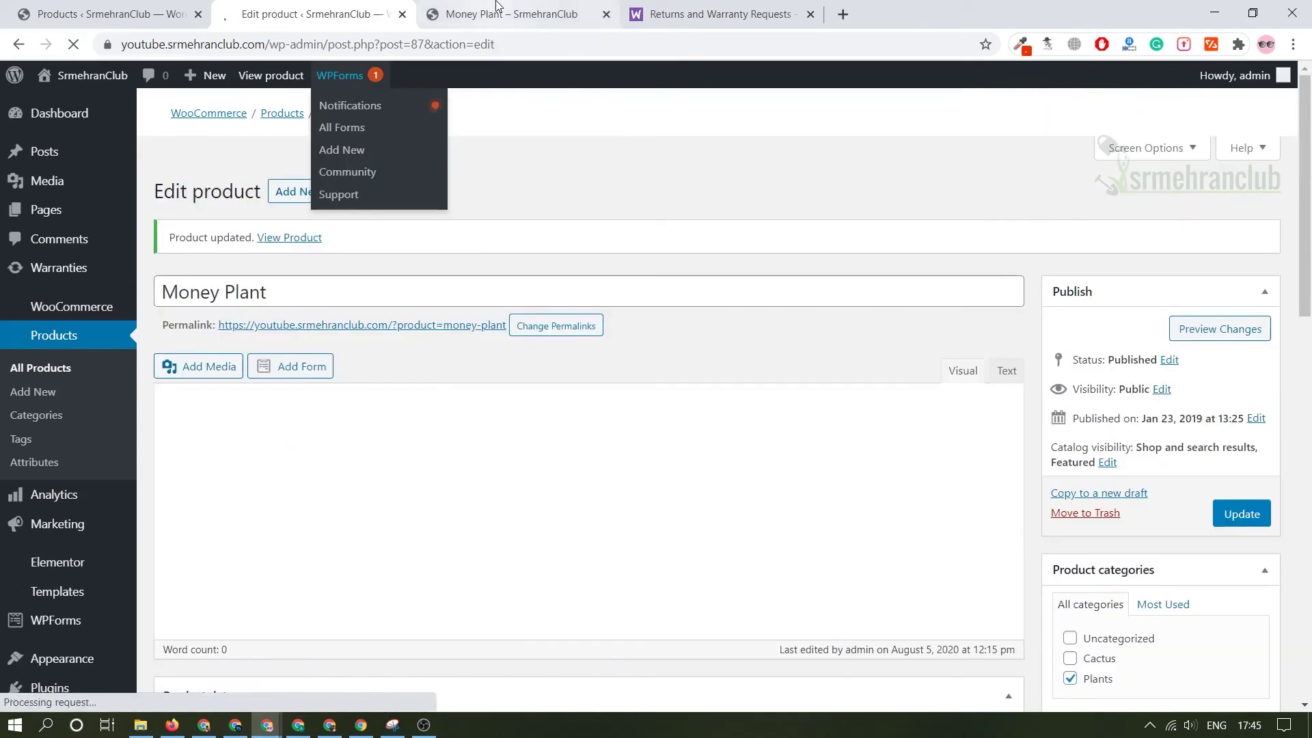
pyautogui.click(500, 7)
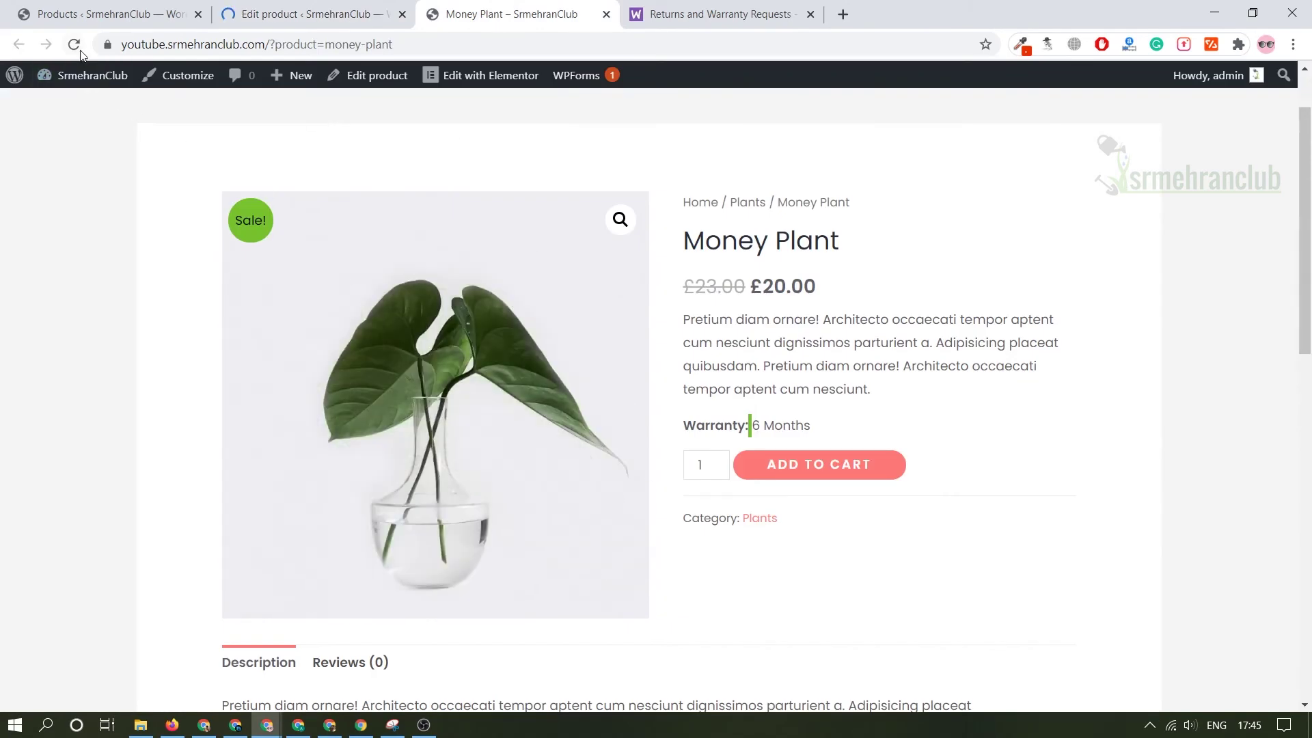
pyautogui.click(74, 45)
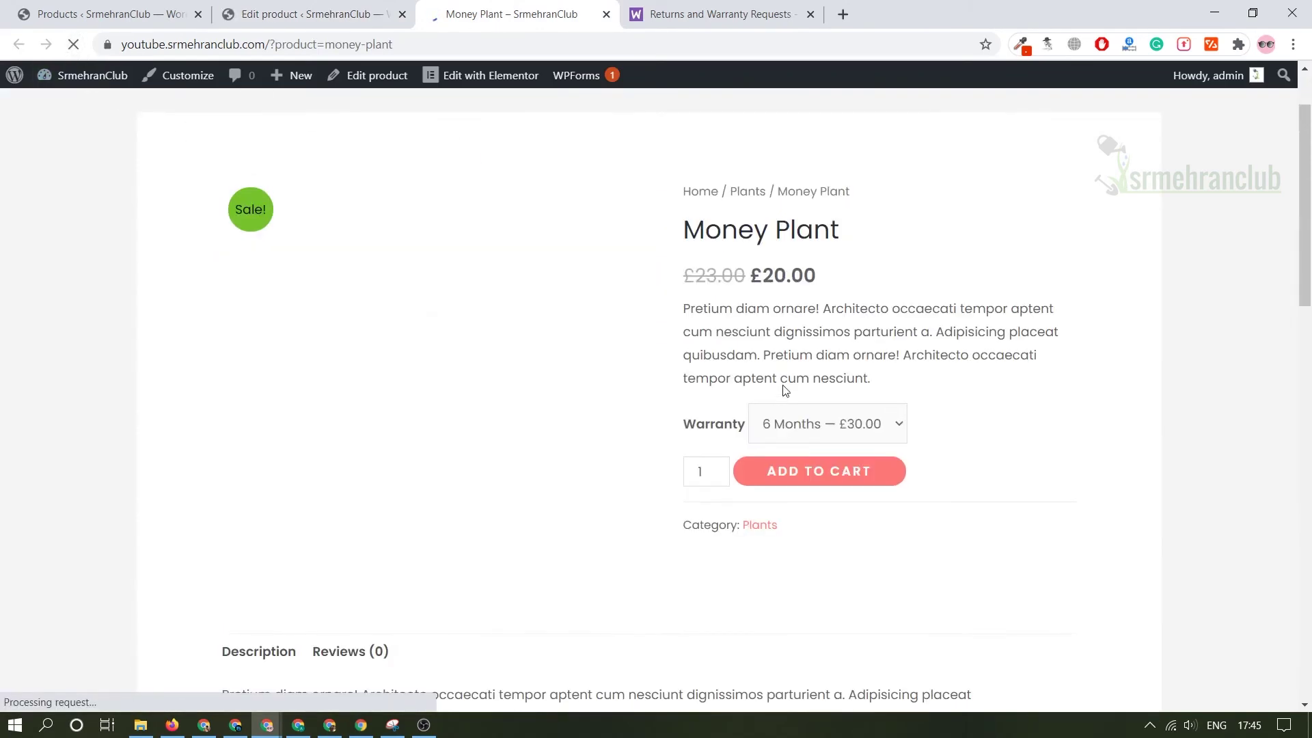
pyautogui.click(870, 427)
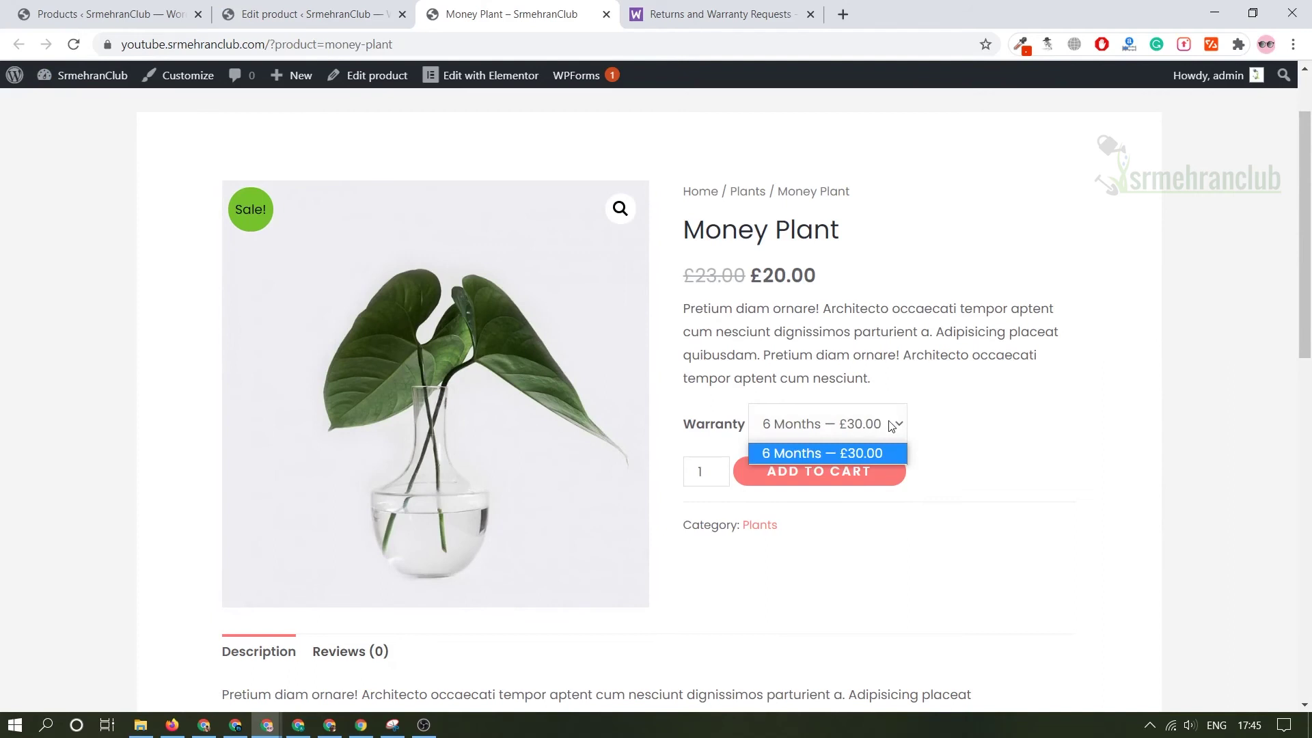
pyautogui.click(853, 443)
pyautogui.click(829, 476)
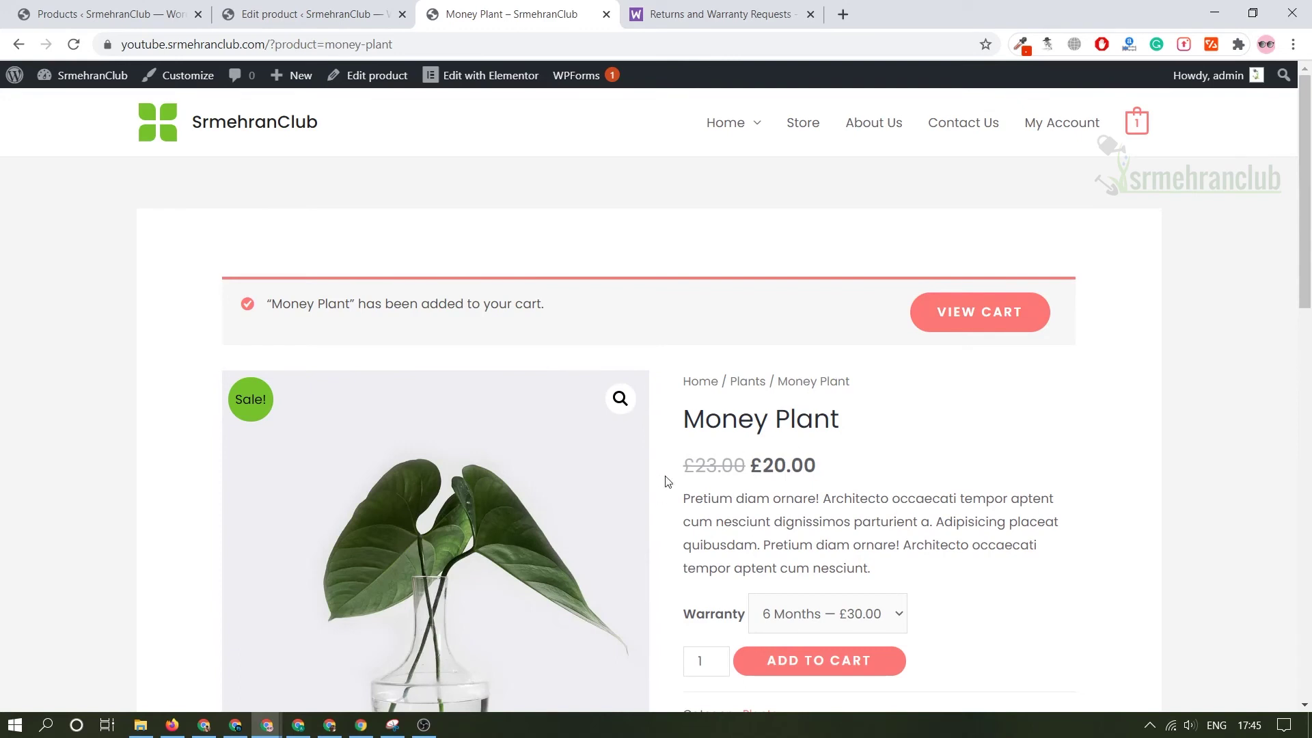
# Step: Check the cart shows the £30.00 warranty and £50.00 total, then go back
pyautogui.click(992, 324)
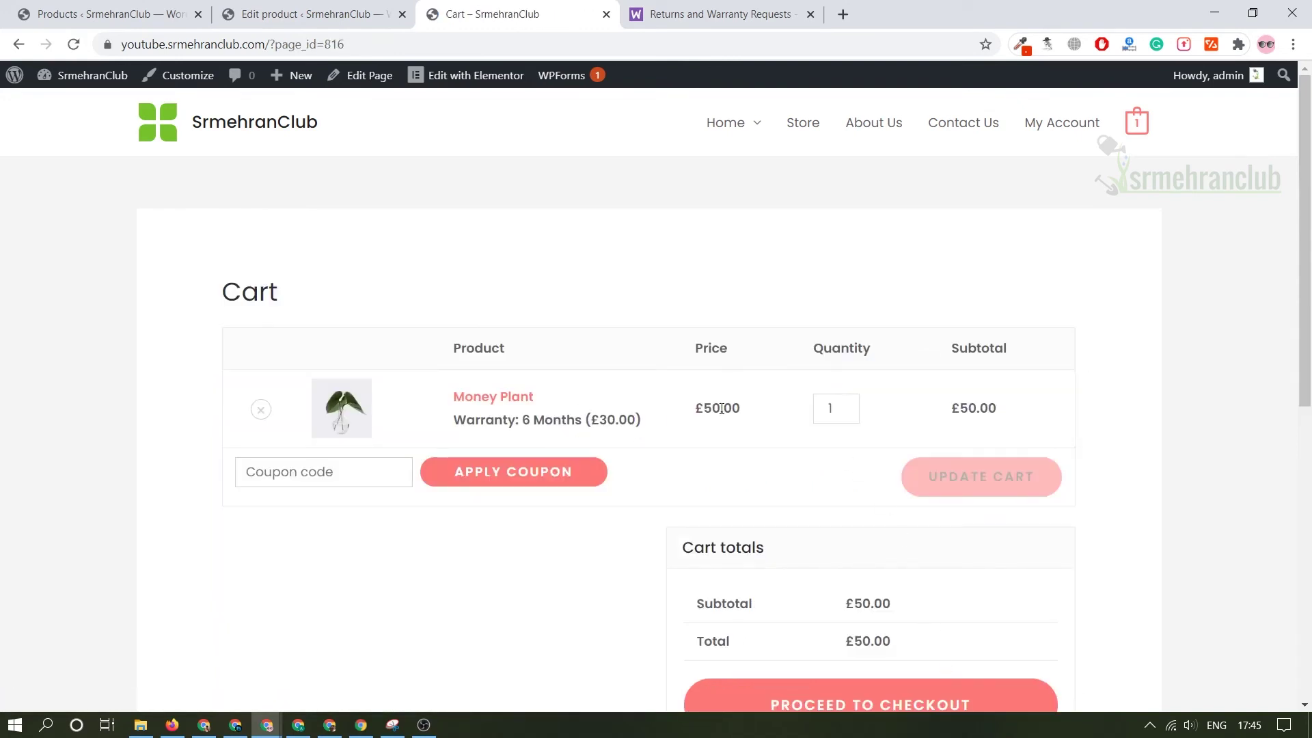
pyautogui.doubleClick(958, 406)
pyautogui.click(613, 363)
pyautogui.moveTo(487, 396); pyautogui.dragTo(629, 419)
pyautogui.click(629, 420)
pyautogui.click(20, 44)
# Step: Close the form-resubmission error tab and return to the Money Plant editor
pyautogui.click(307, 14)
pyautogui.click(503, 12)
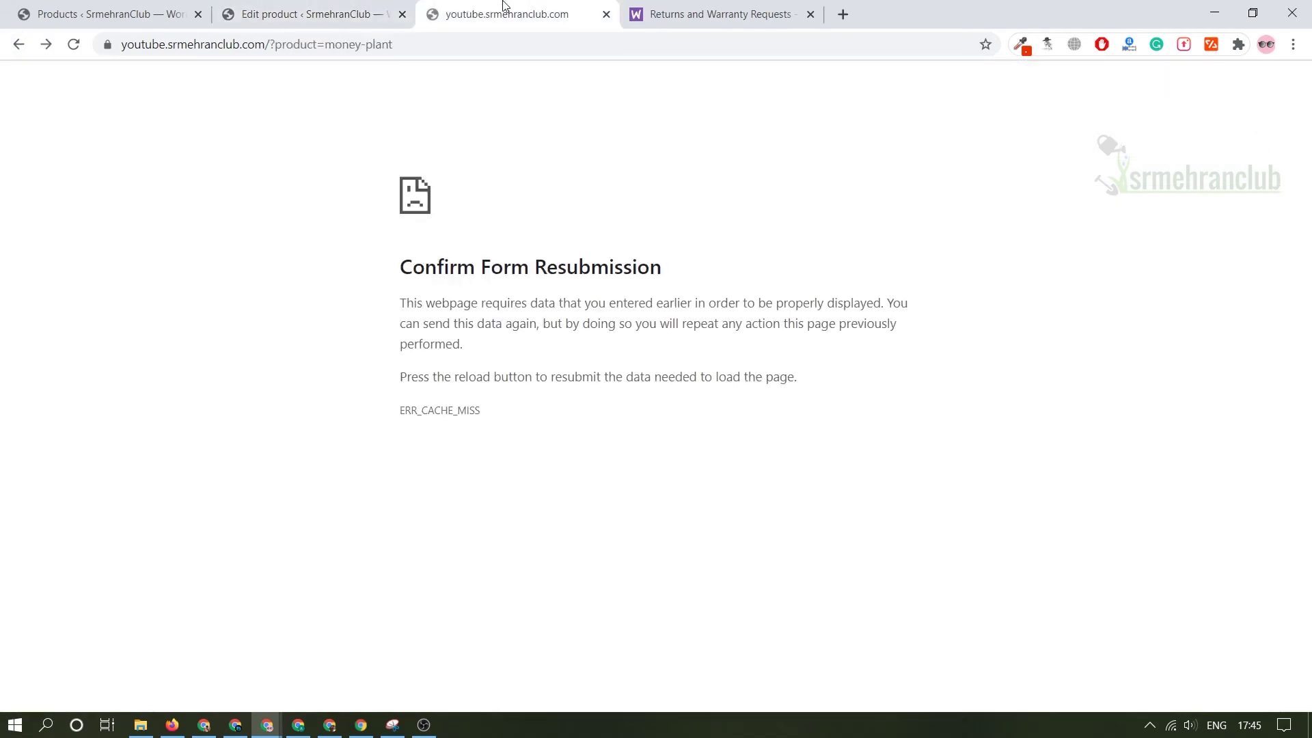
pyautogui.hotkey('ctrl', 'w')
pyautogui.scroll(-10, 521, 354)
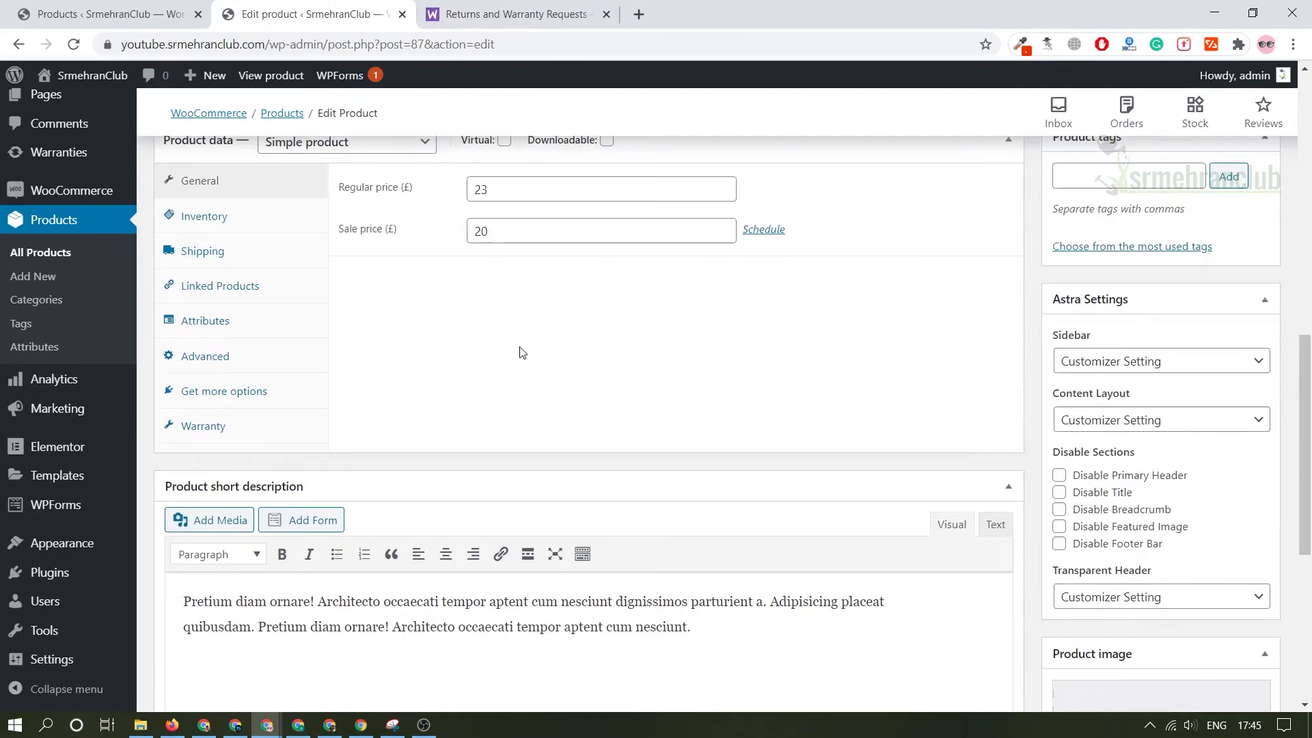
pyautogui.scroll(1, 316, 483)
# Step: Add a second add-on warranty row costing £90, fill its duration, and update the product
pyautogui.click(273, 511)
pyautogui.click(399, 514)
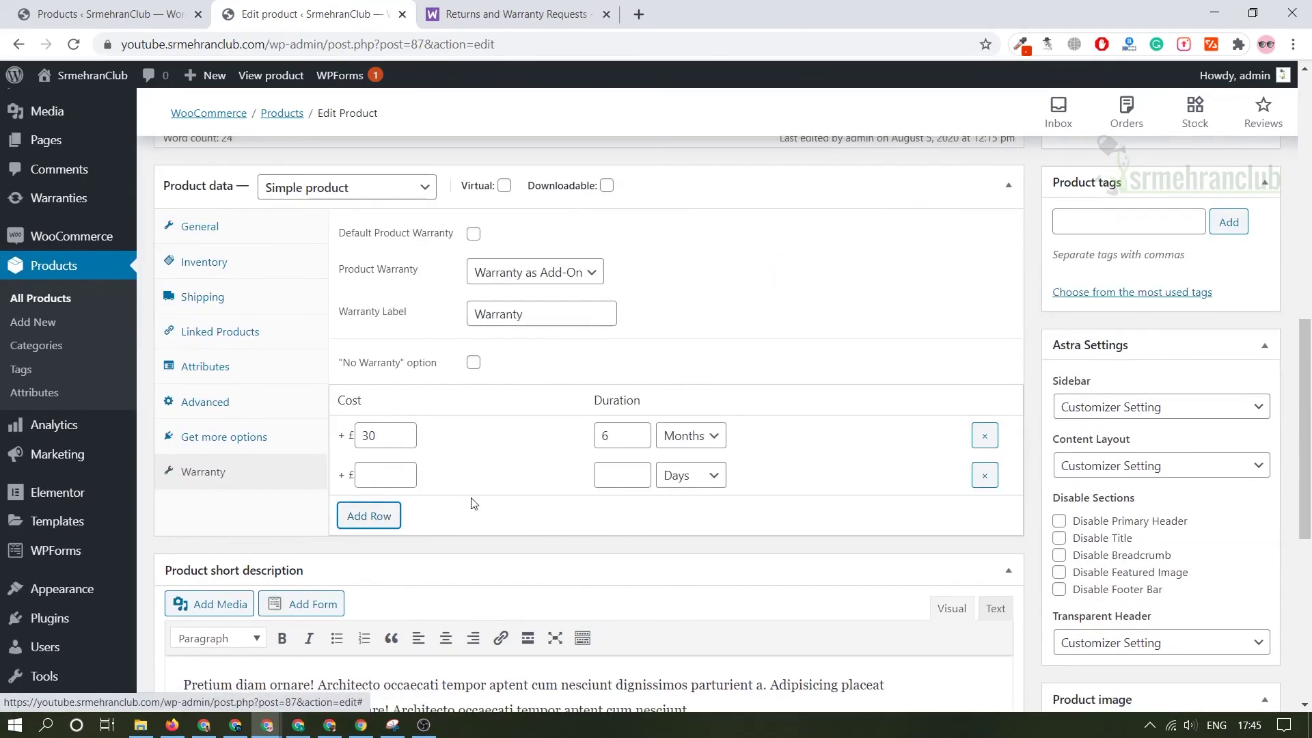
pyautogui.click(391, 469)
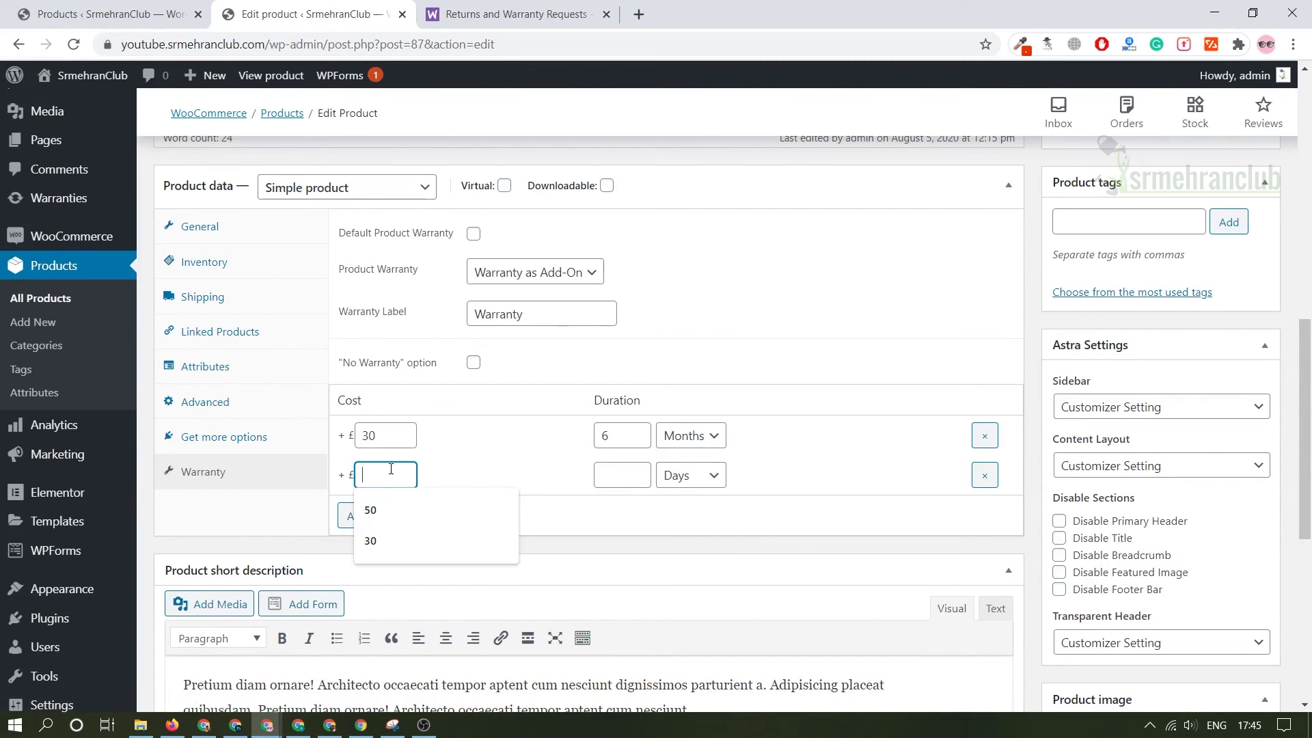
pyautogui.write('90')
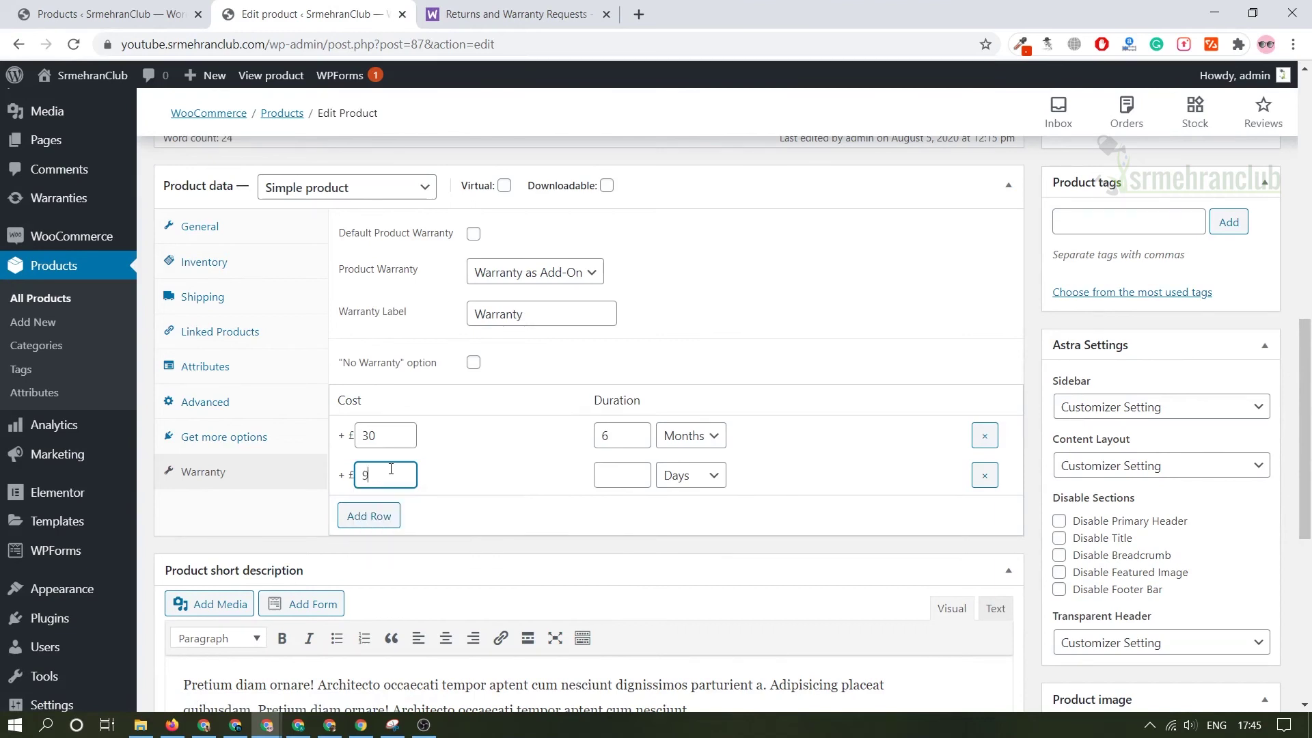
pyautogui.click(611, 482)
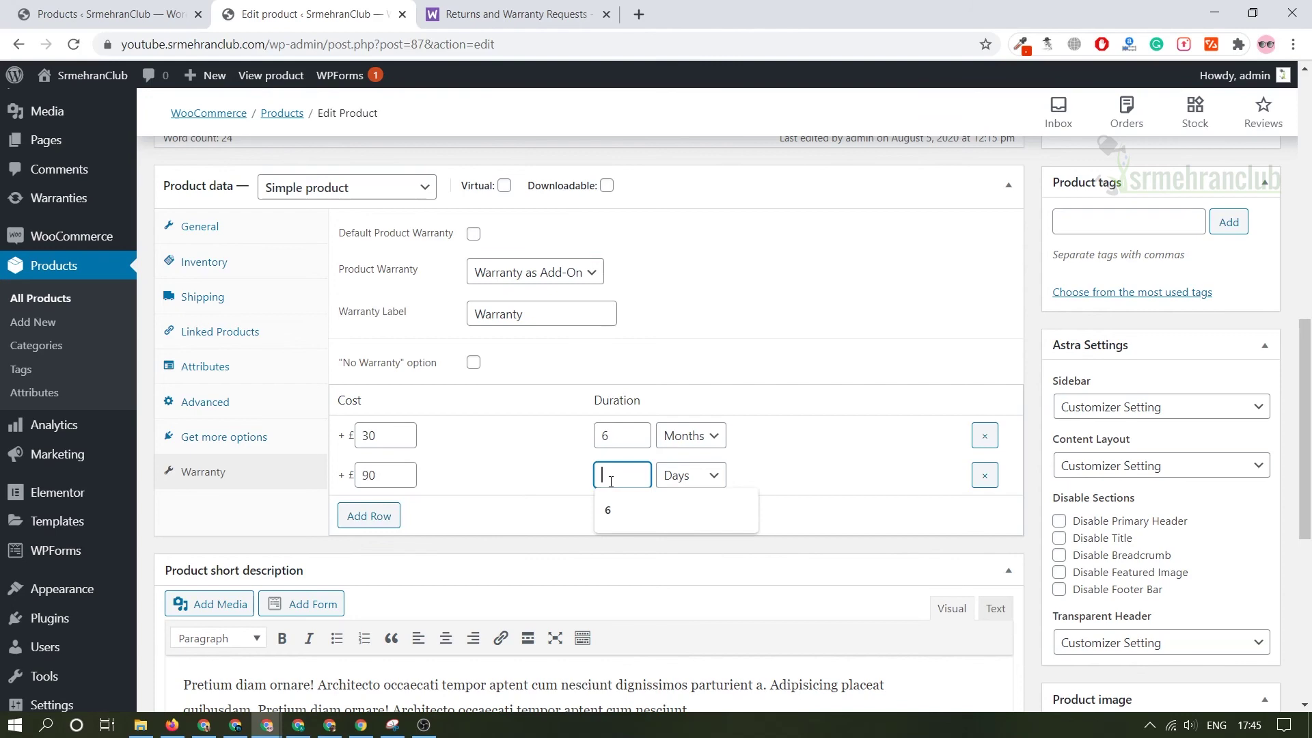
pyautogui.write('6')
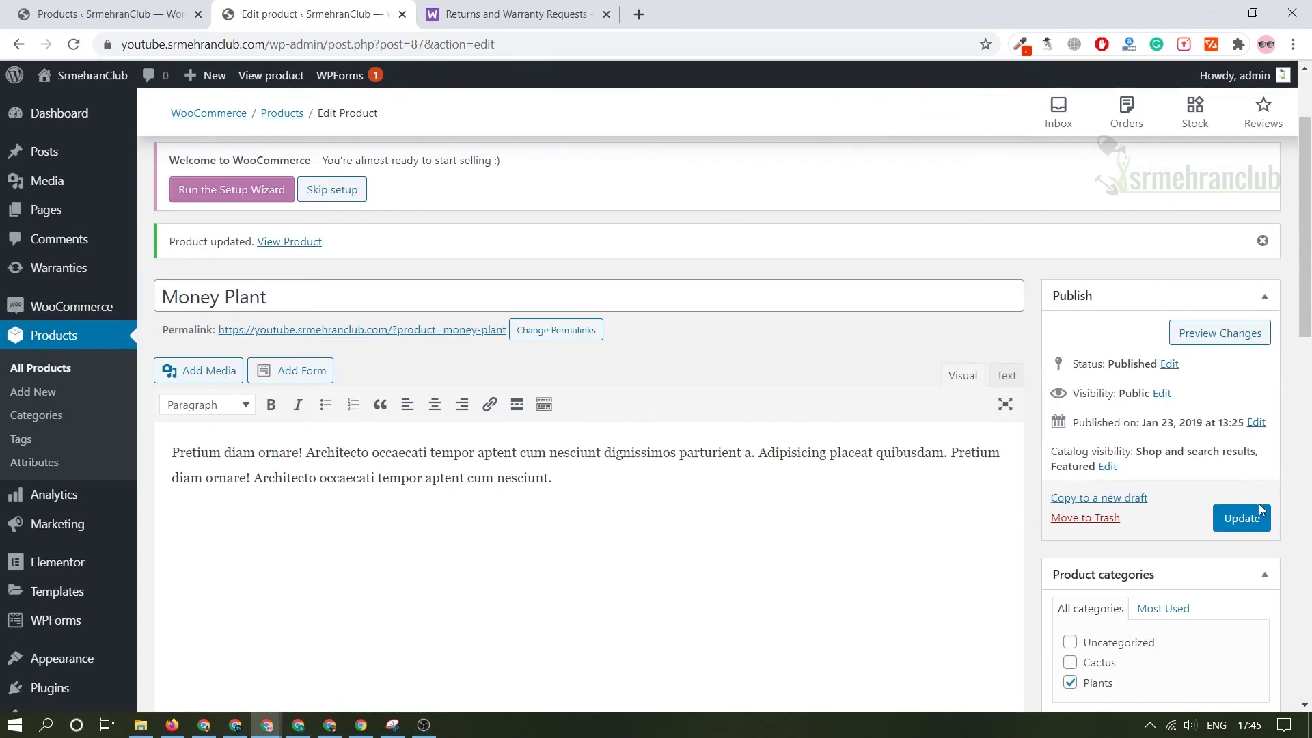
pyautogui.click(1256, 513)
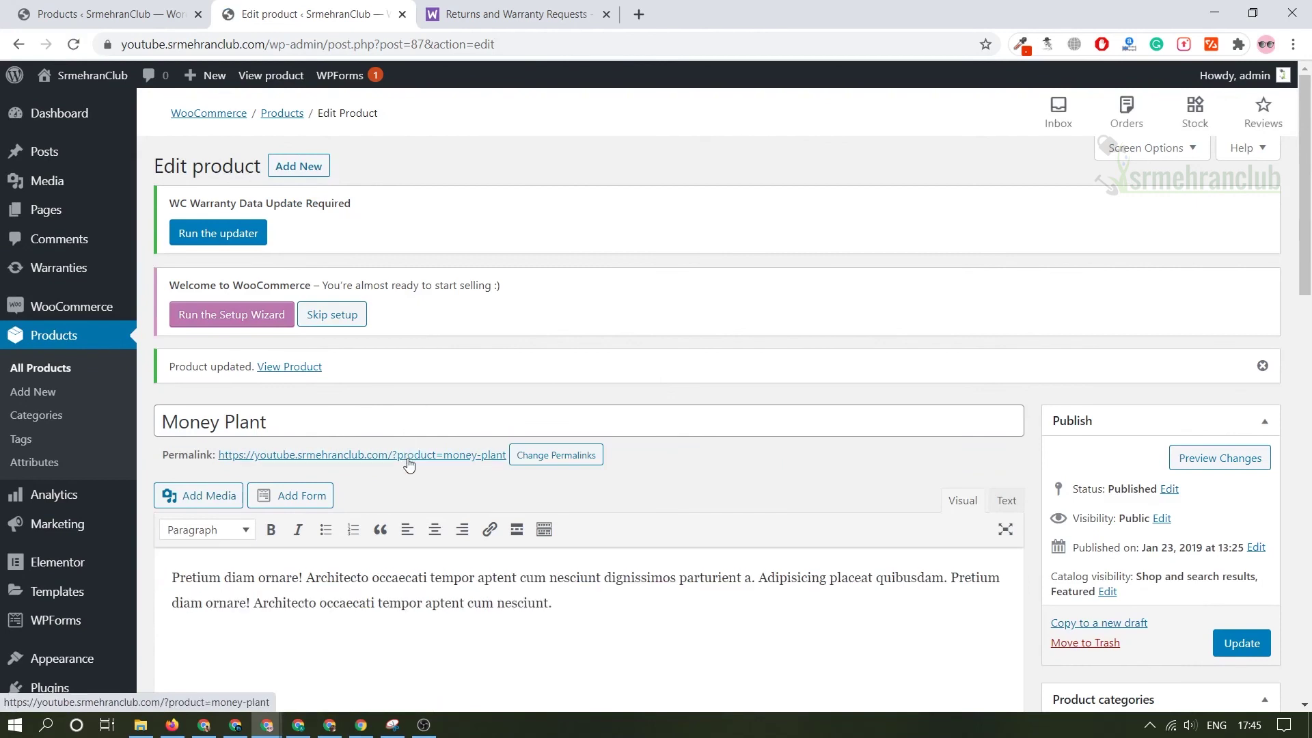
# Step: Open the Money Plant product page in a new tab and inspect its warranty choices
pyautogui.middleClick(419, 455)
pyautogui.click(463, 10)
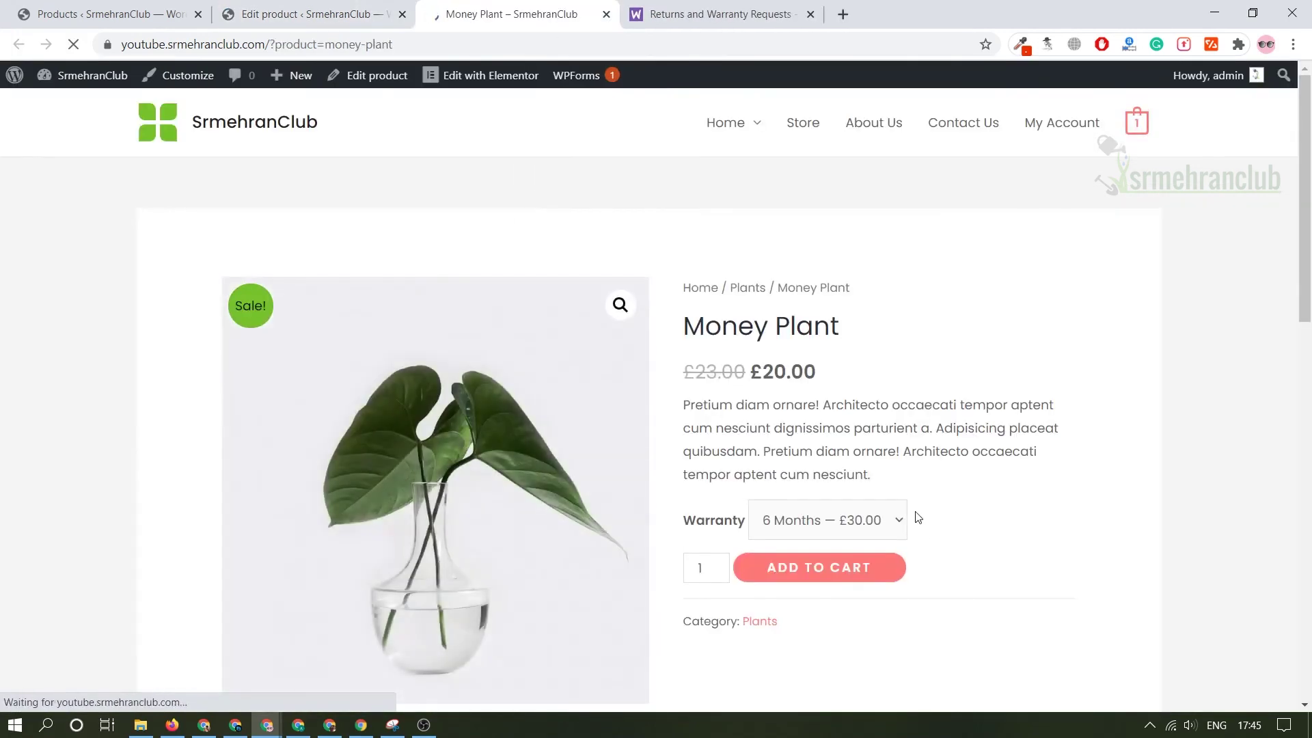
pyautogui.click(881, 521)
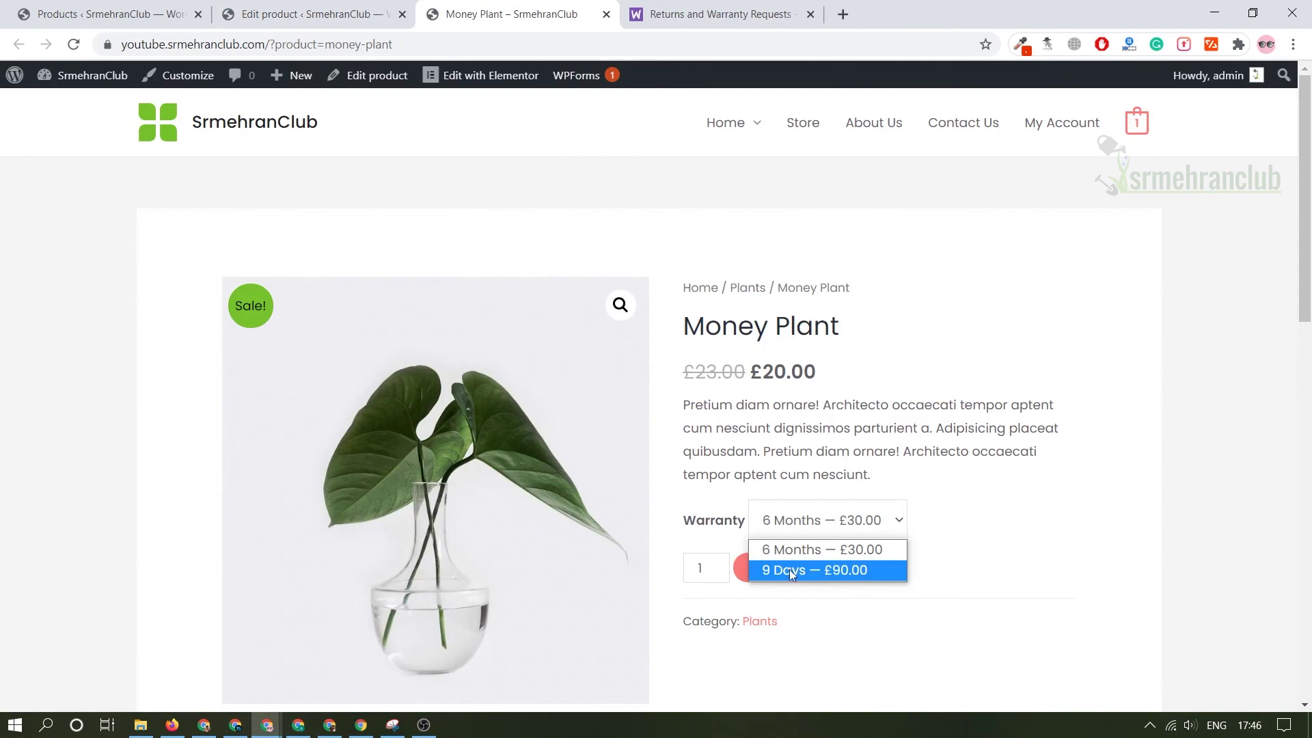
# Step: Change the second warranty's duration unit to Months and update the product
pyautogui.click(326, 8)
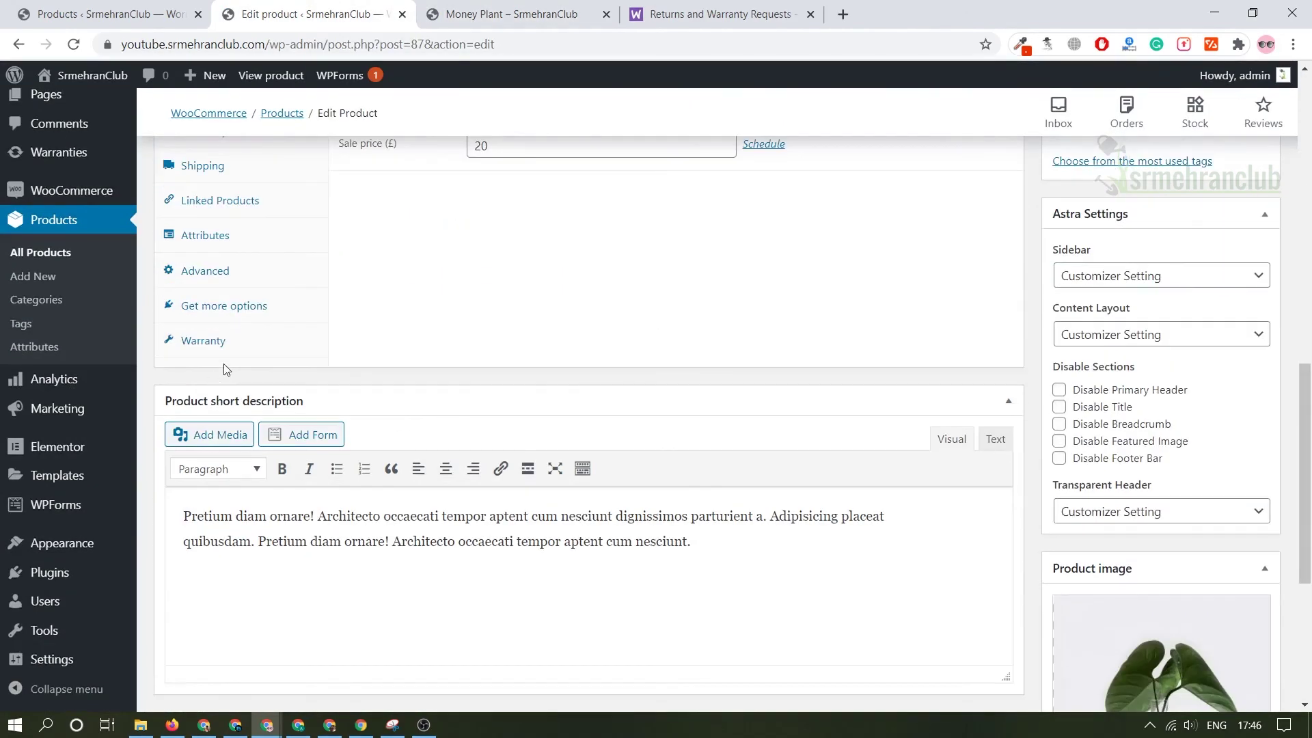
pyautogui.click(236, 345)
pyautogui.click(687, 342)
pyautogui.click(690, 398)
pyautogui.scroll(3, 1006, 392)
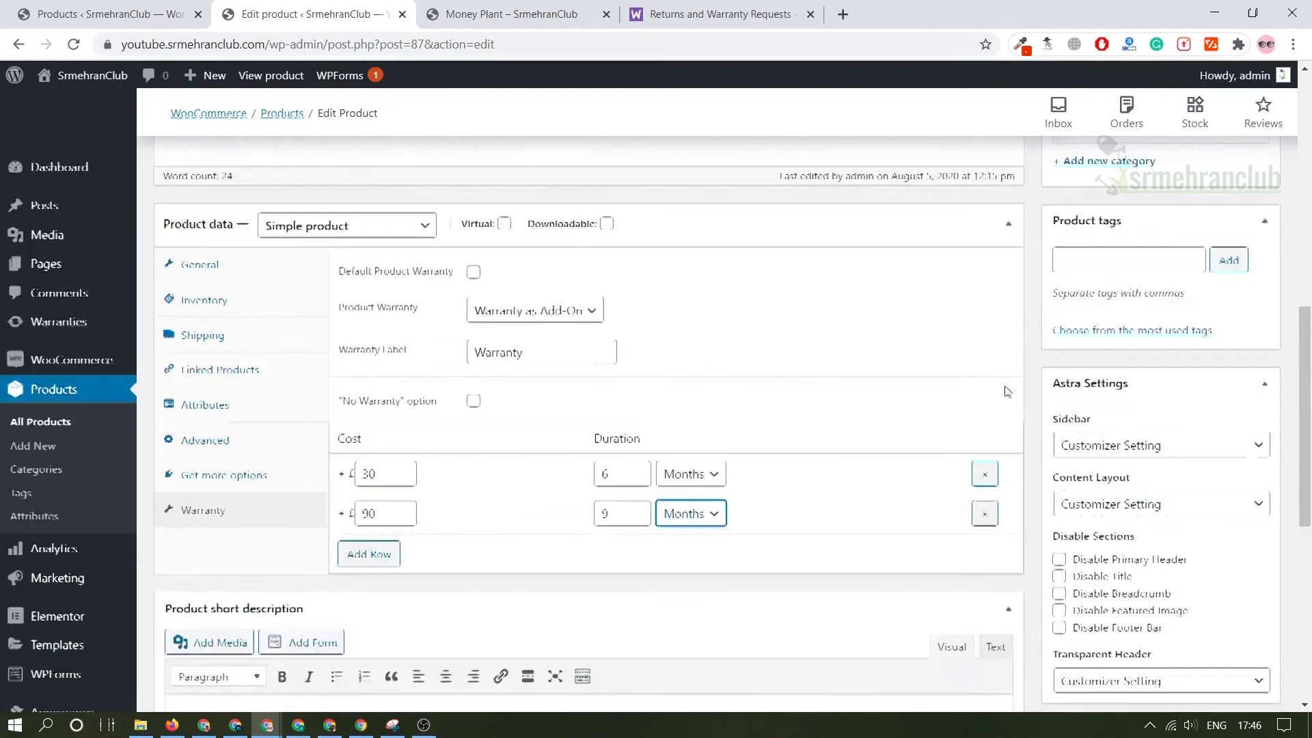
pyautogui.scroll(3, 1006, 391)
pyautogui.click(1241, 218)
# Step: Reload the Money Plant storefront and select the 9 Months — £90.00 warranty
pyautogui.click(504, 8)
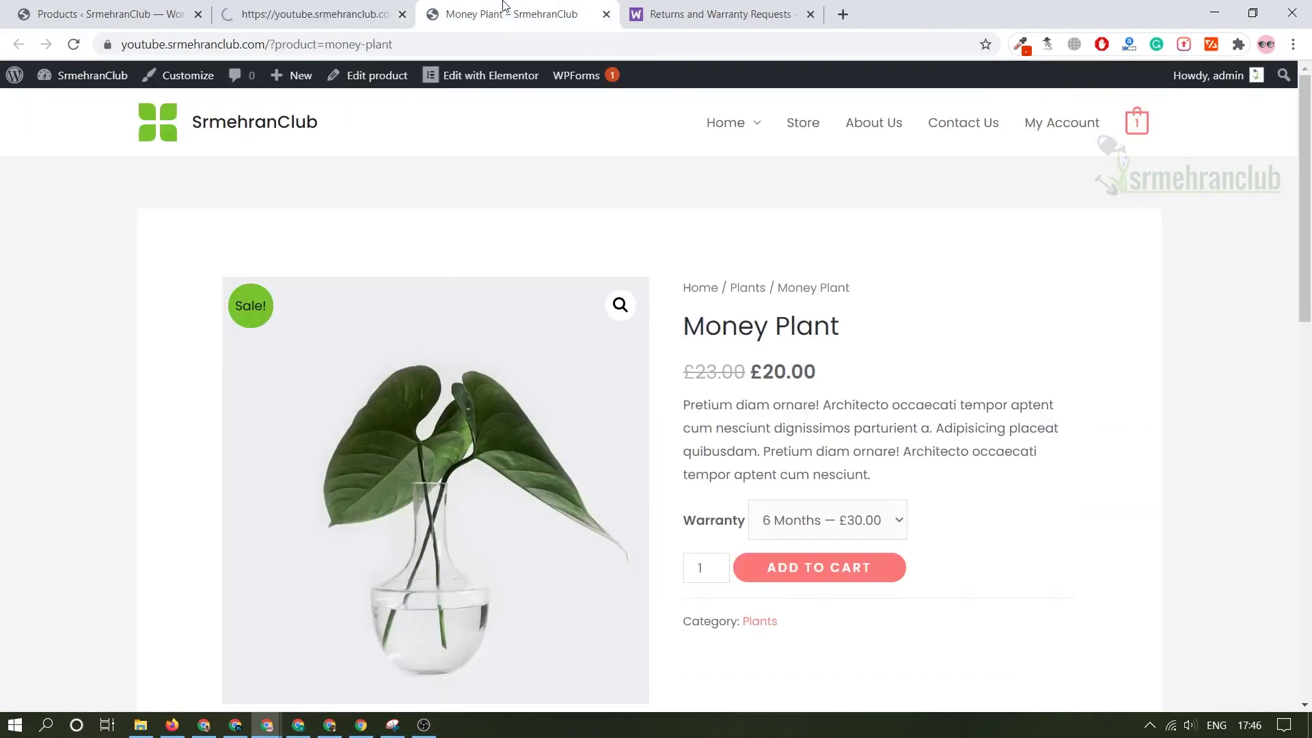
pyautogui.click(73, 44)
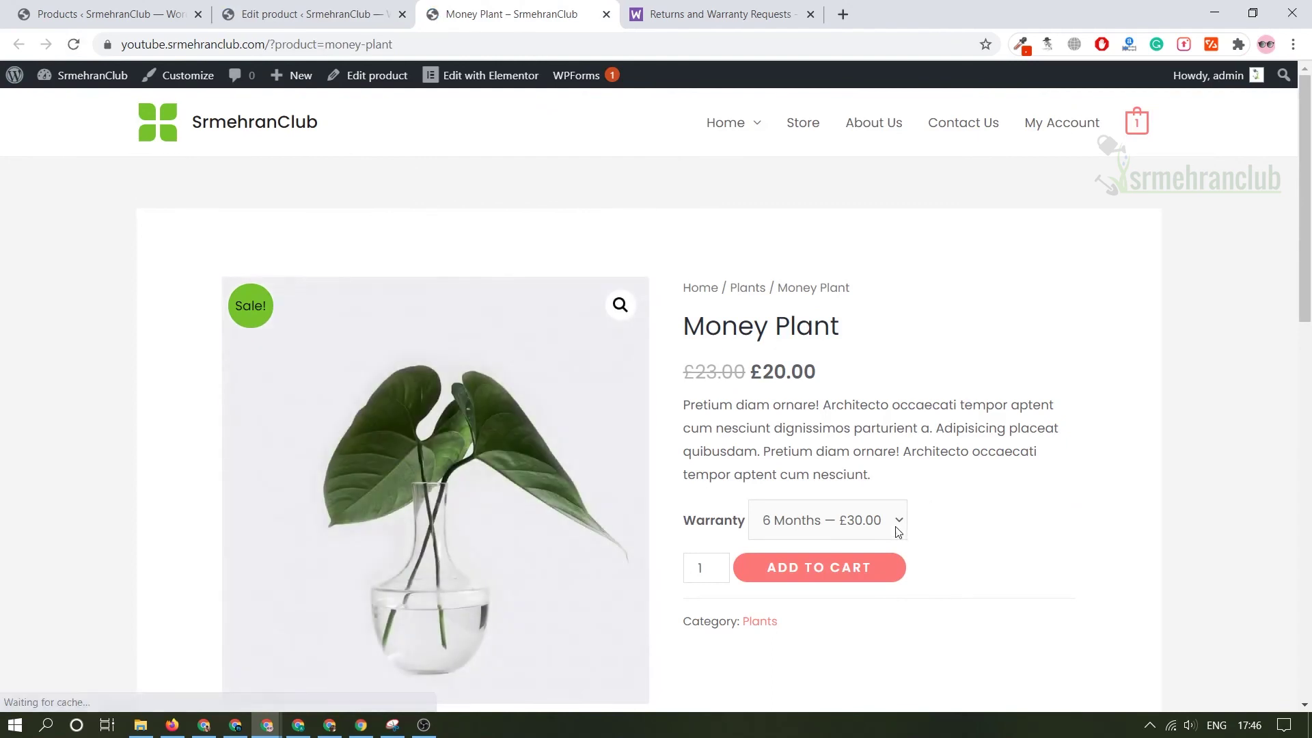
pyautogui.click(897, 532)
pyautogui.click(853, 573)
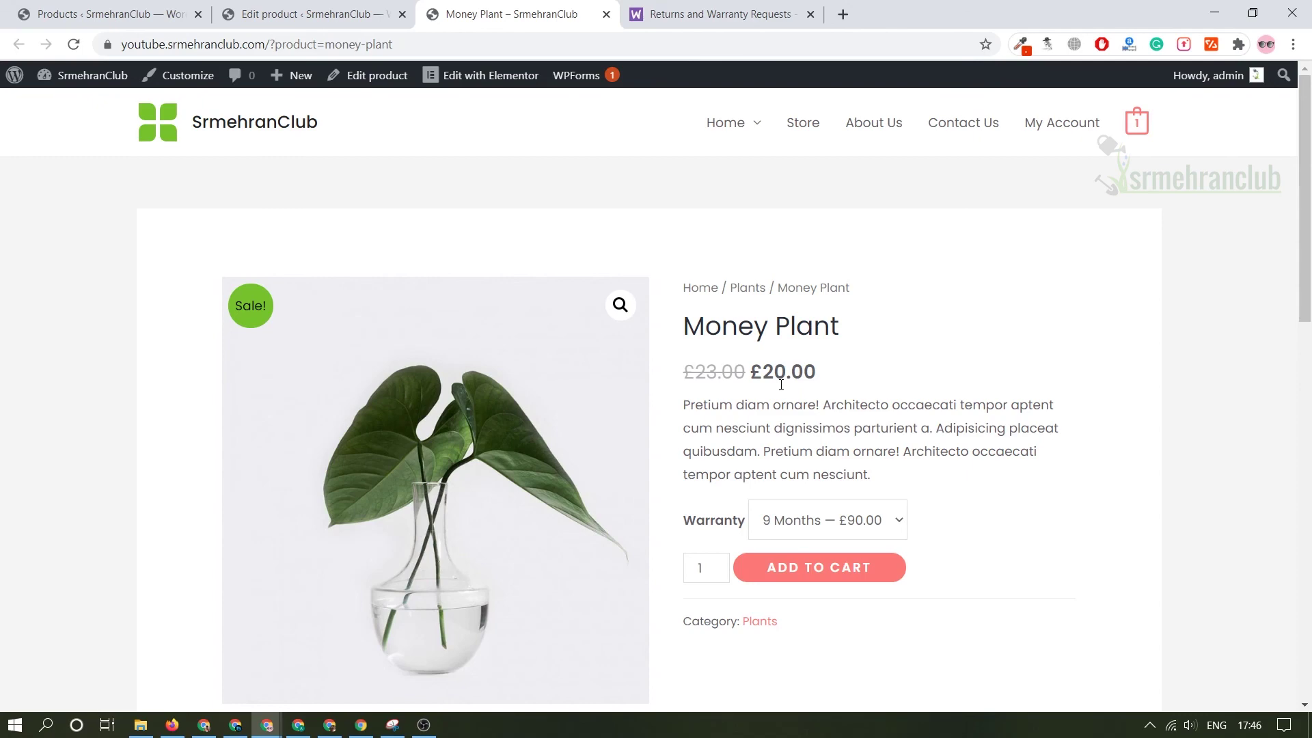
# Step: Return to the Returns and Warranty Requests extension page ($79.00 billed annually)
pyautogui.click(718, 12)
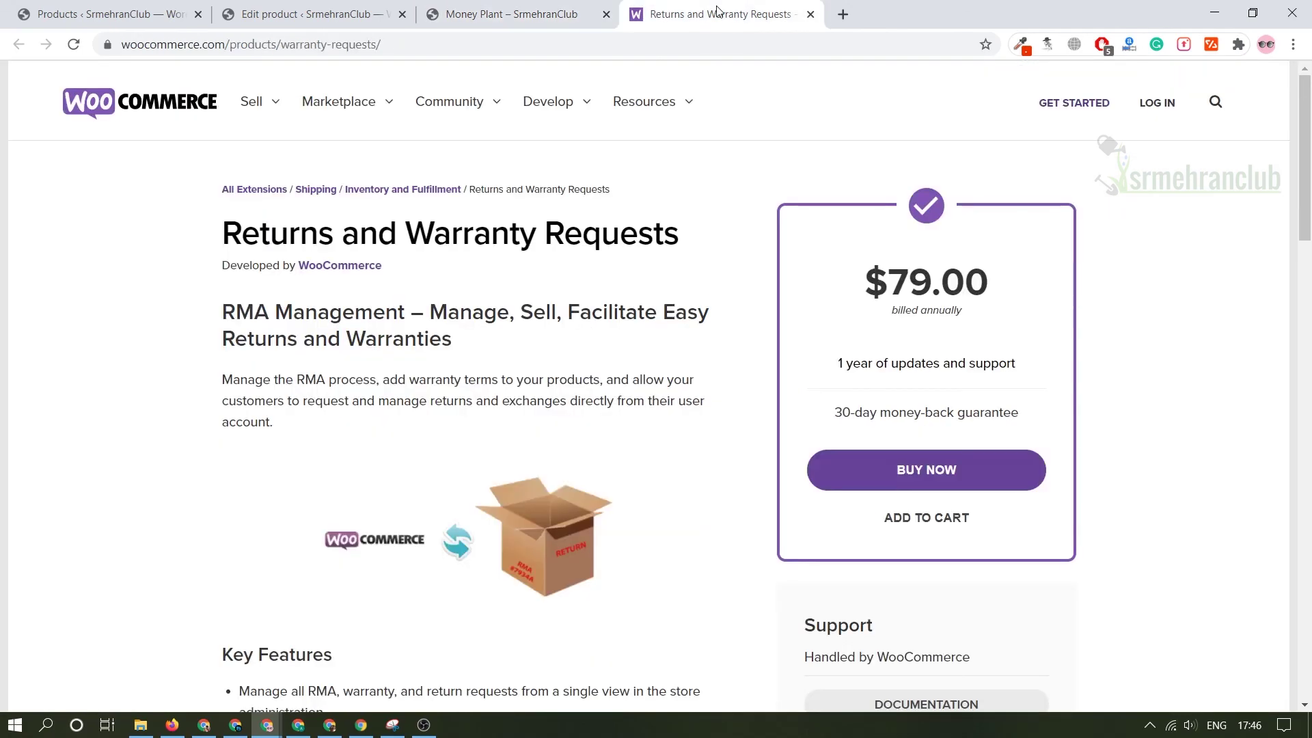